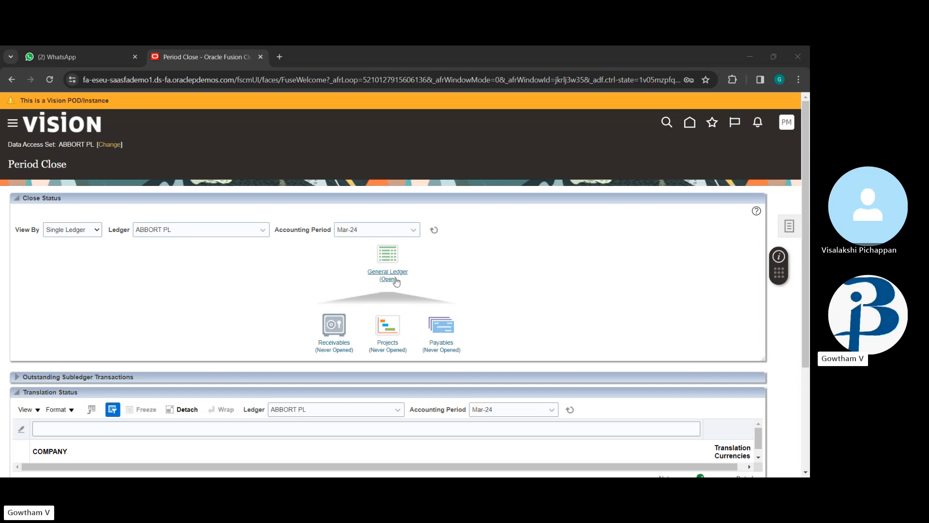
Open the General Ledger period statuses for the ABBORT PL ledger and filter the list to Open periods
{"action": "left_click", "coordinate": [394, 277]}
{"action": "left_click", "coordinate": [393, 273]}
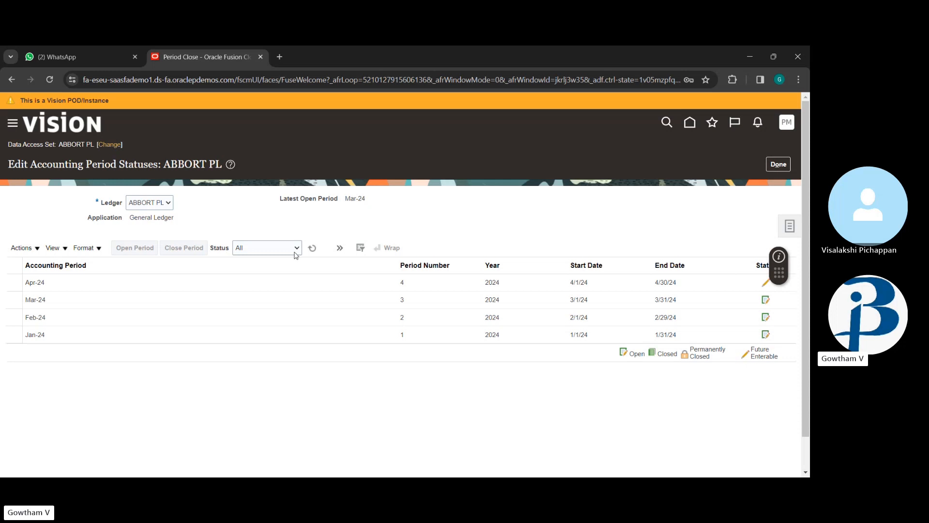
{"action": "left_click", "coordinate": [292, 283]}
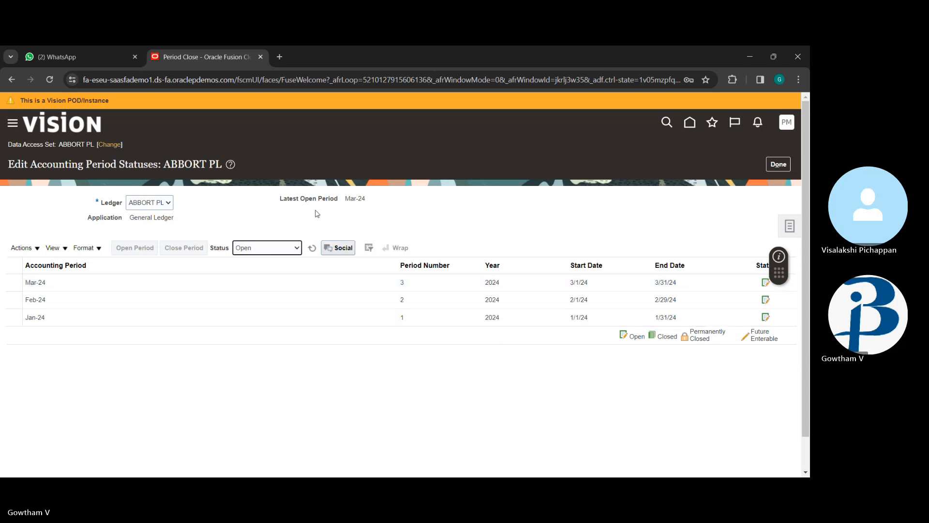
Examine the open accounting periods from Jan-24 to Mar-24, and return to the Period Close overview
{"action": "left_click", "coordinate": [114, 314]}
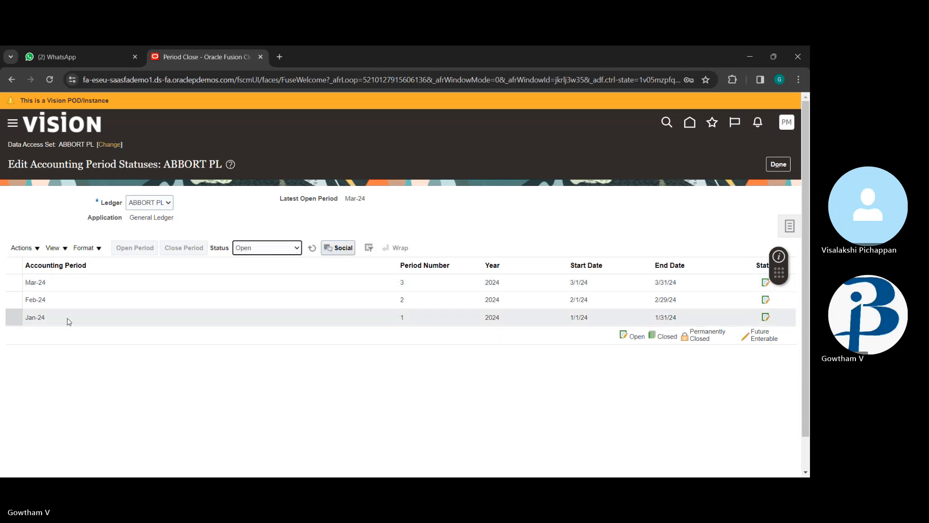
{"action": "left_click", "coordinate": [152, 304]}
{"action": "left_click", "coordinate": [189, 313]}
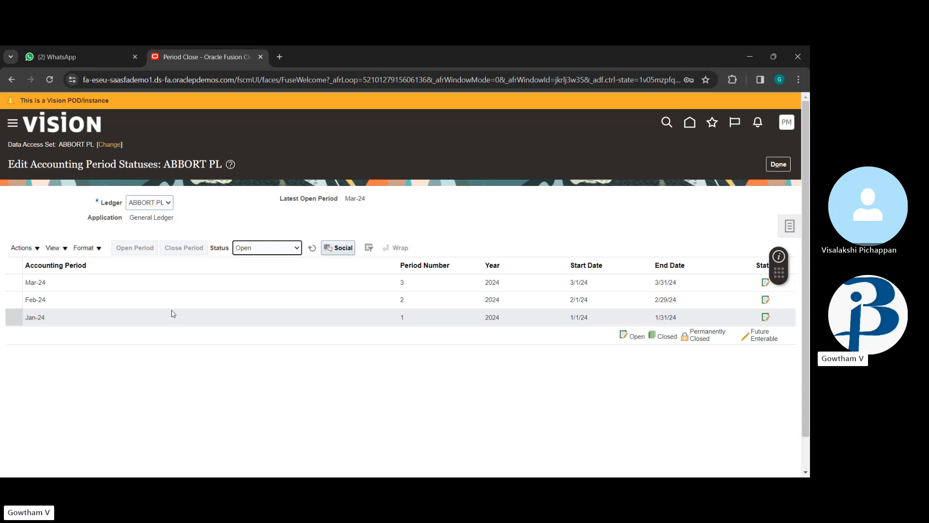
{"action": "left_click", "coordinate": [183, 284]}
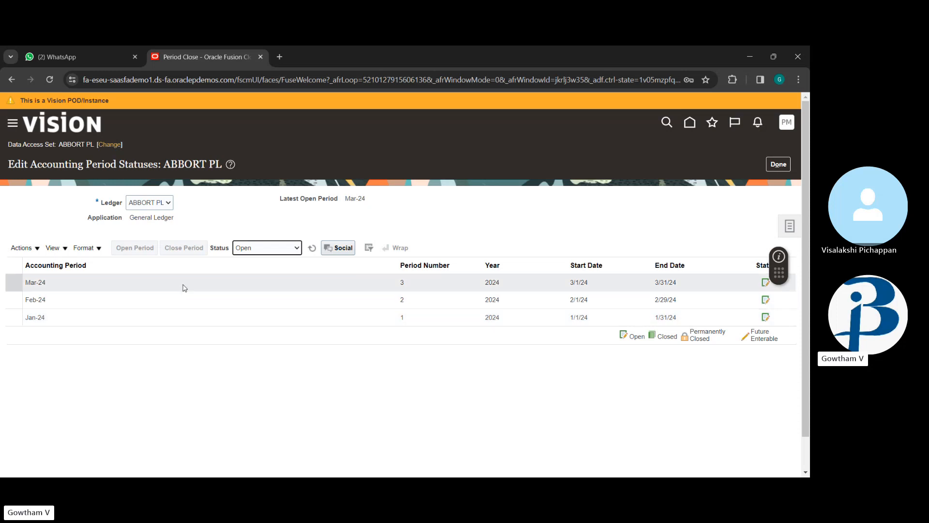
{"action": "left_click", "coordinate": [227, 300]}
{"action": "left_click", "coordinate": [249, 312]}
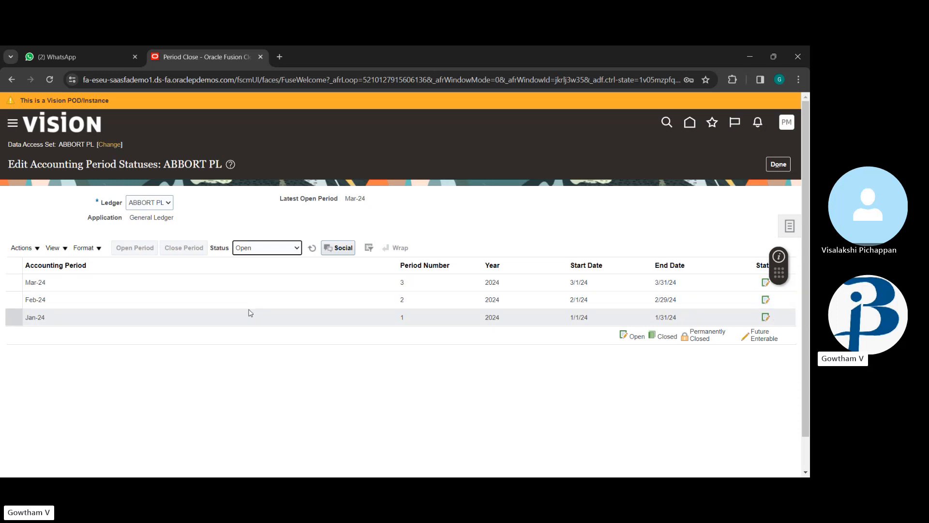
{"action": "left_click", "coordinate": [248, 310]}
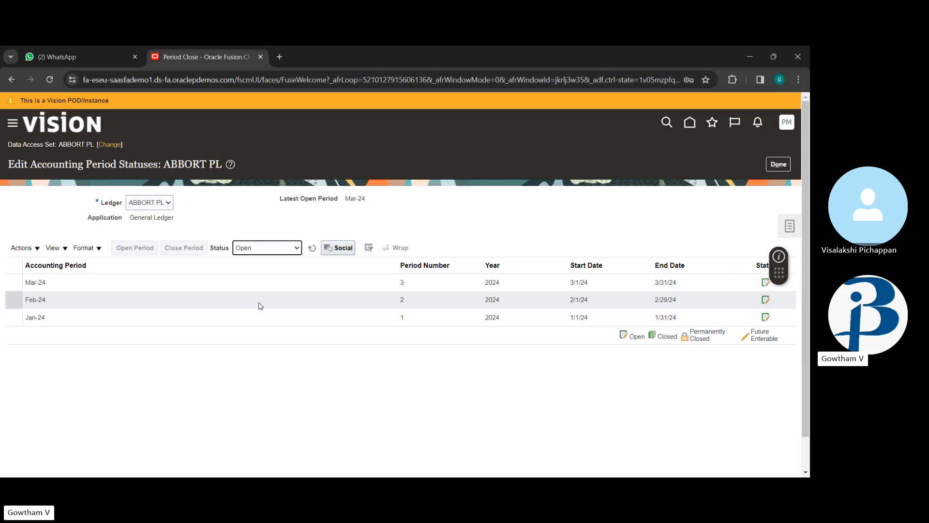
{"action": "left_click", "coordinate": [152, 282]}
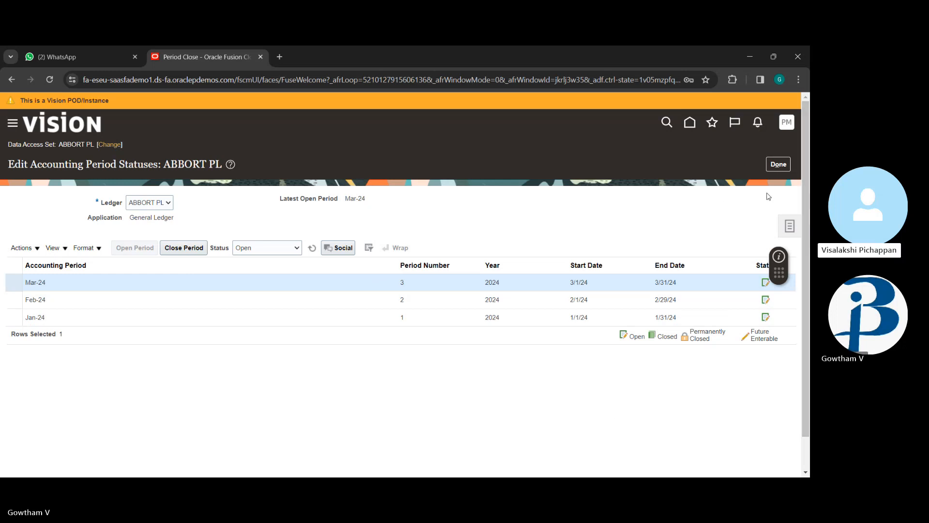
{"action": "left_click", "coordinate": [775, 164]}
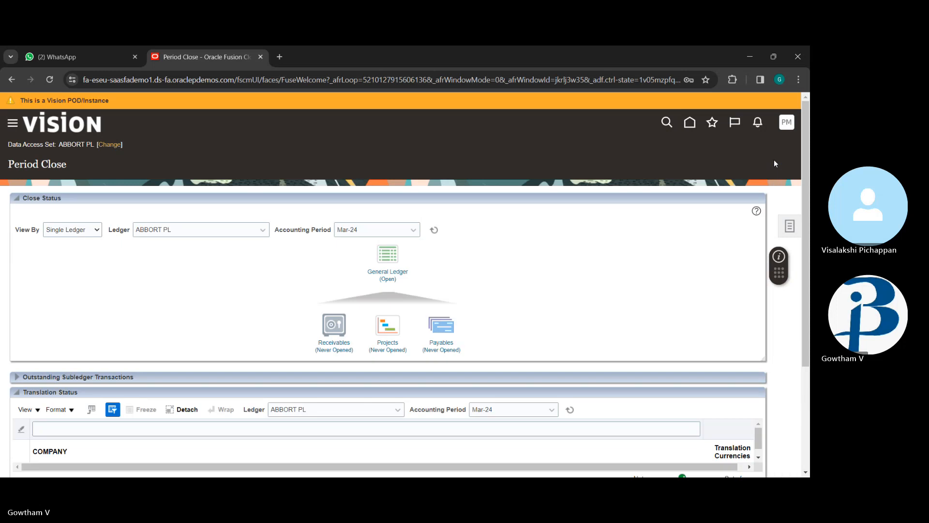
Open the General Ledger periods up to the target period Apr-24 from the period statuses page, confirming the action
{"action": "left_click", "coordinate": [405, 230]}
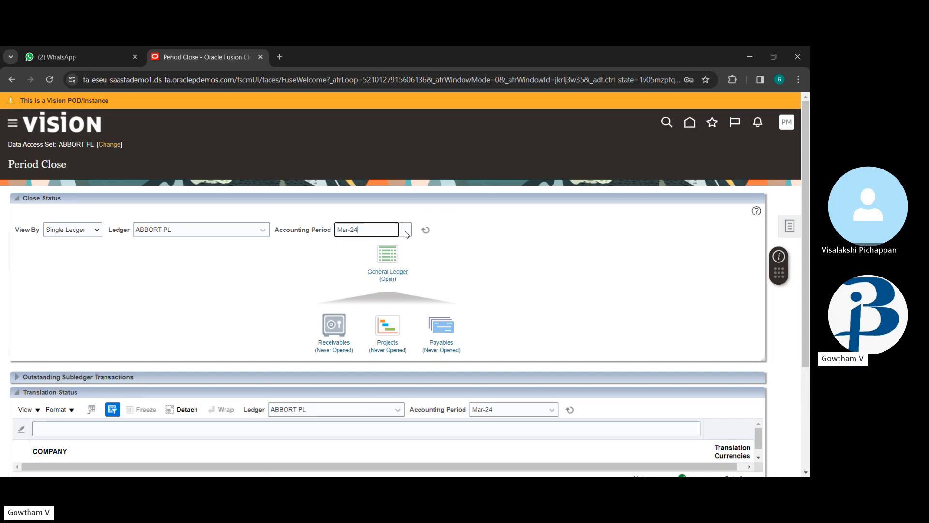
{"action": "left_click", "coordinate": [500, 307]}
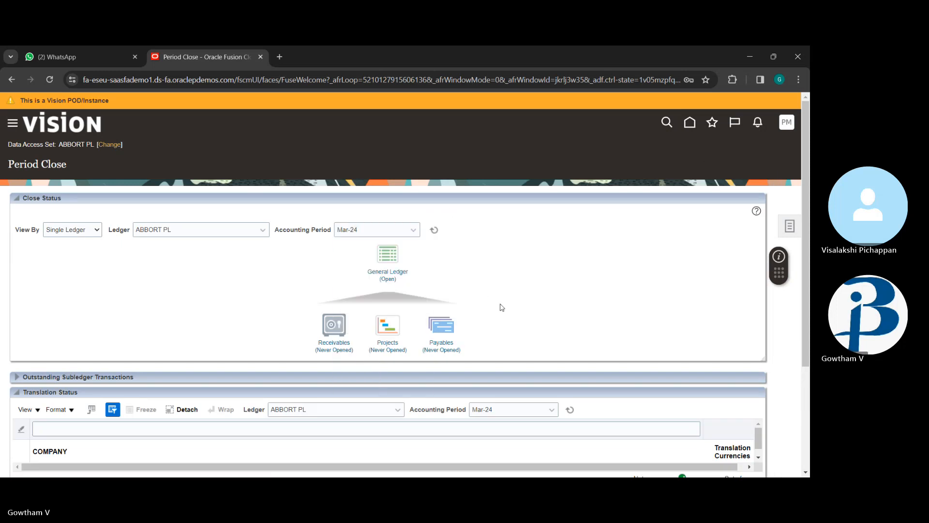
{"action": "left_click", "coordinate": [394, 272]}
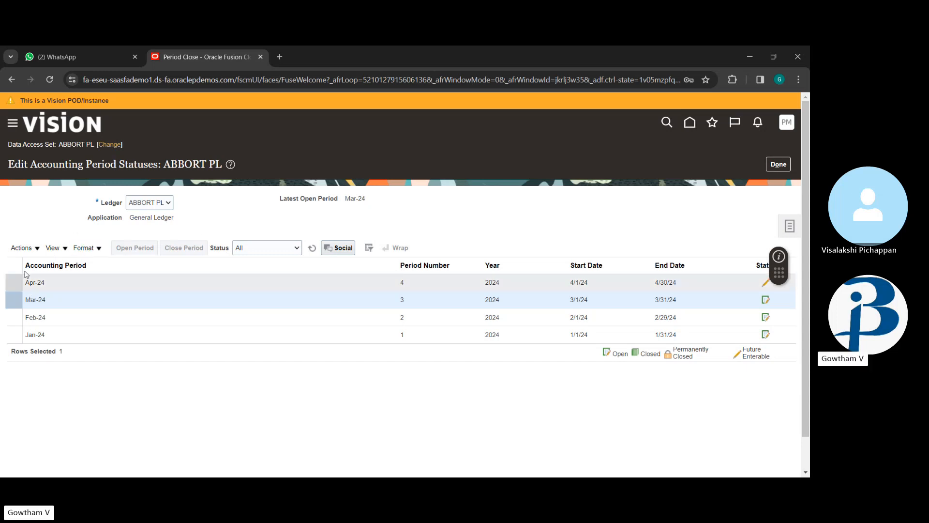
{"action": "left_click", "coordinate": [33, 255]}
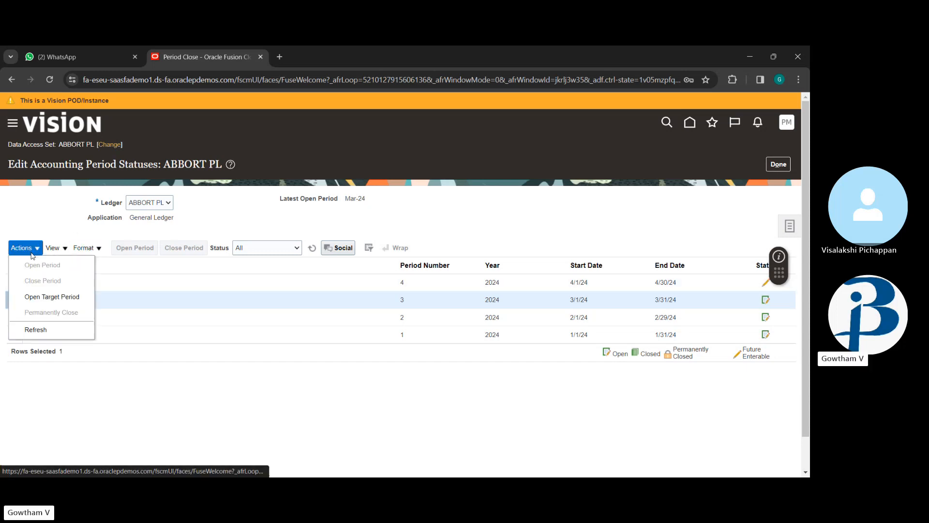
{"action": "left_click", "coordinate": [46, 296]}
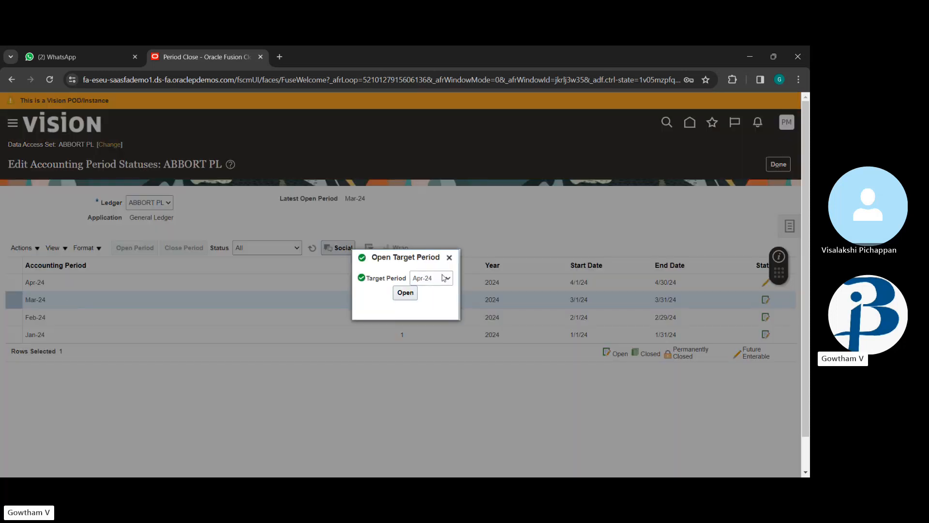
{"action": "left_click", "coordinate": [443, 278]}
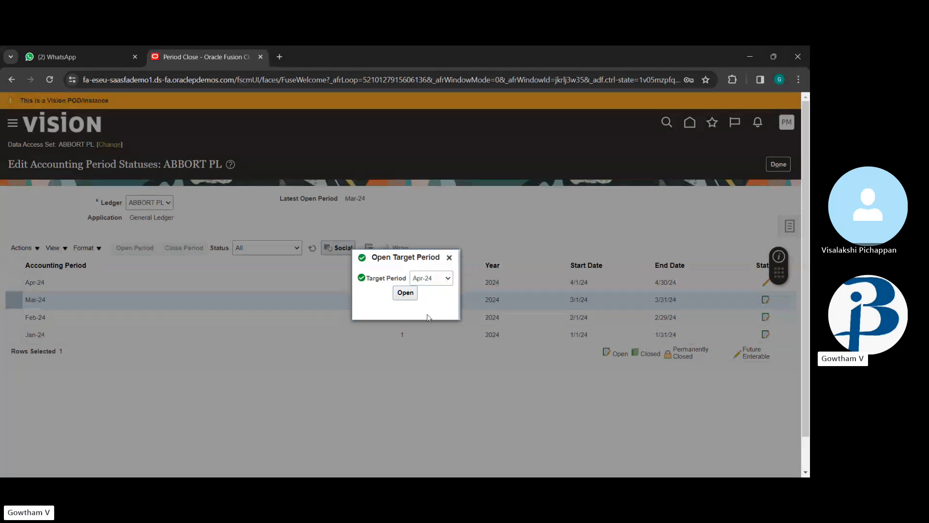
{"action": "left_click", "coordinate": [406, 293]}
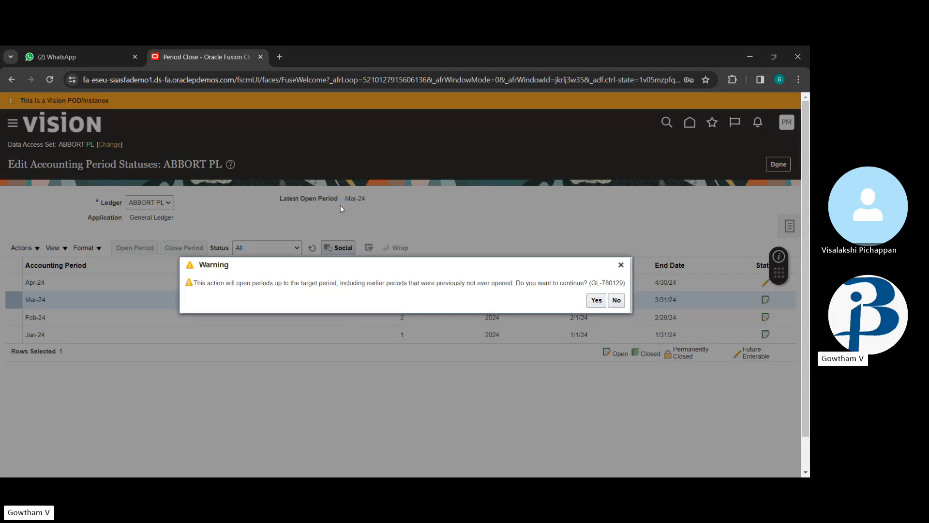
{"action": "left_click_drag", "start_coordinate": [585, 282], "coordinate": [597, 300]}
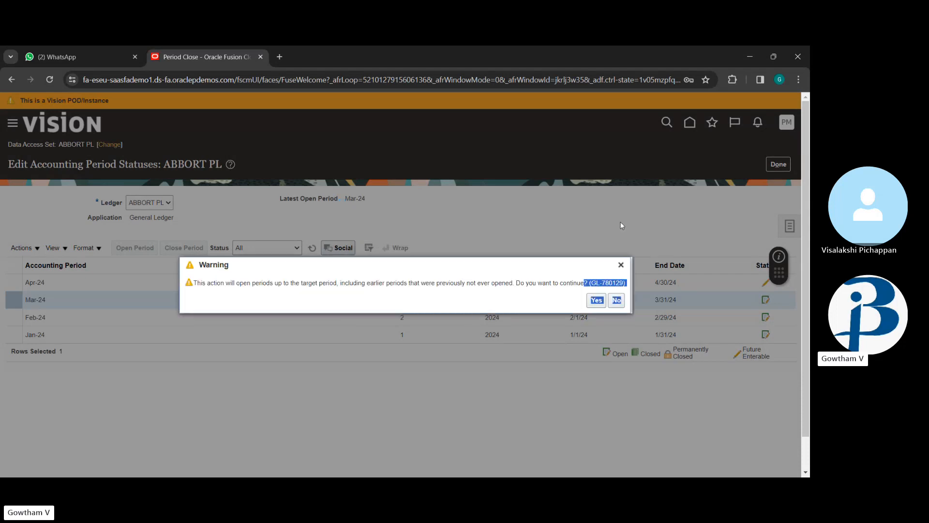
{"action": "left_click", "coordinate": [596, 301]}
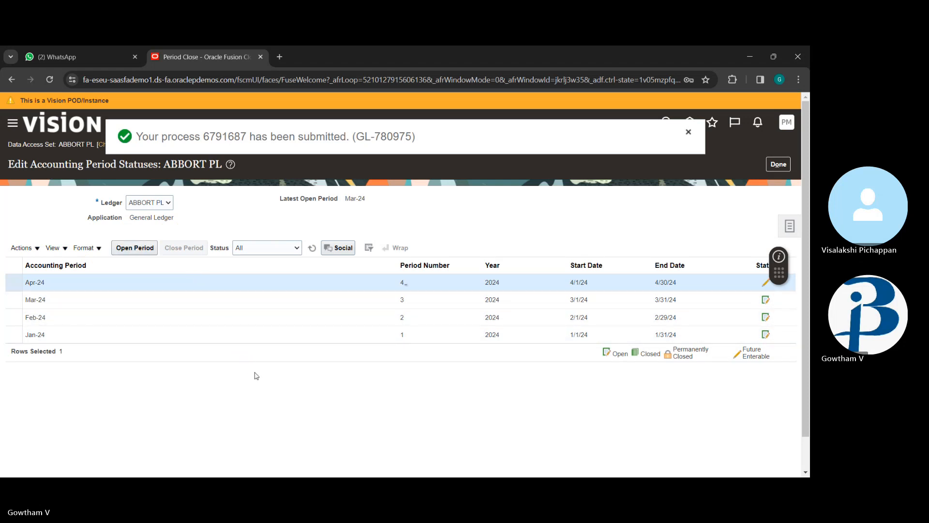
Submit the selected Apr-24 accounting period for opening and finish editing the period statuses
{"action": "left_click", "coordinate": [142, 249]}
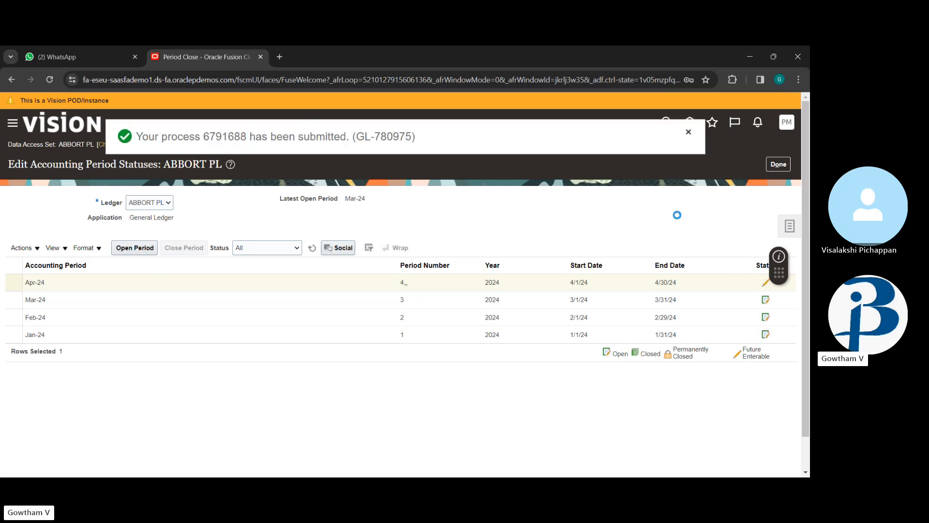
{"action": "left_click", "coordinate": [779, 164]}
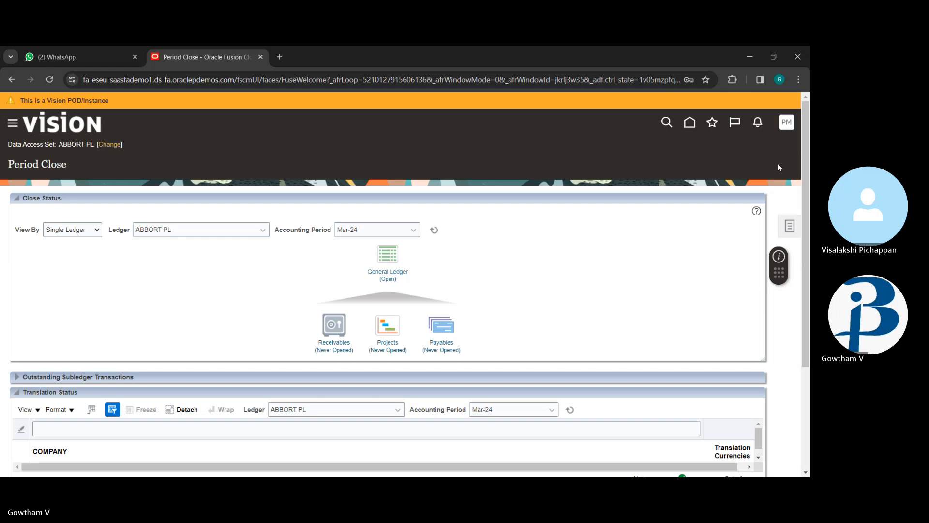
{"action": "left_click", "coordinate": [790, 225]}
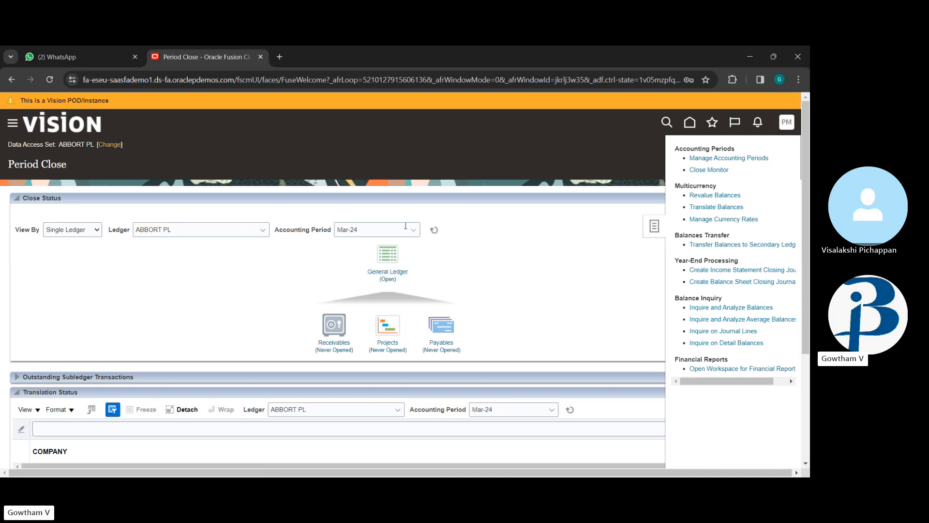
{"action": "left_click", "coordinate": [654, 226]}
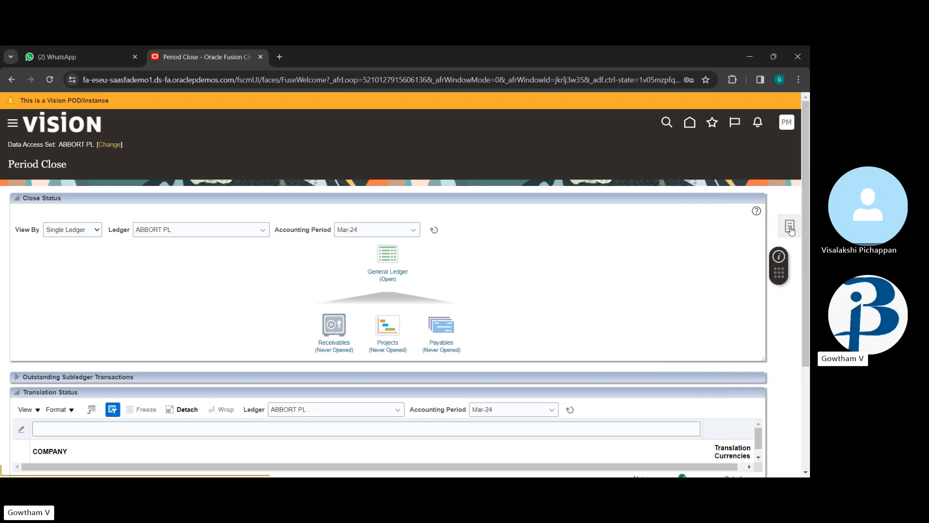
Go from the home page to the Journals work area and start creating a new journal
{"action": "left_click", "coordinate": [691, 125]}
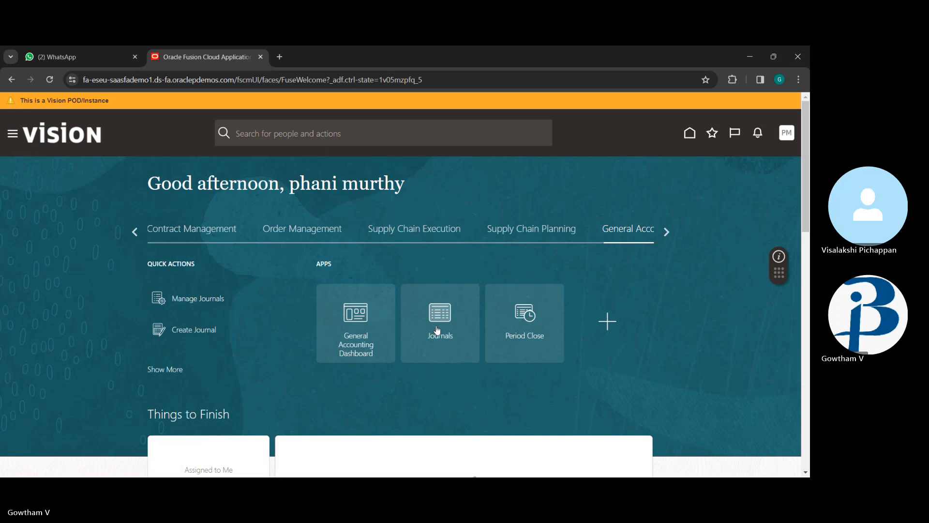
{"action": "left_click", "coordinate": [438, 331]}
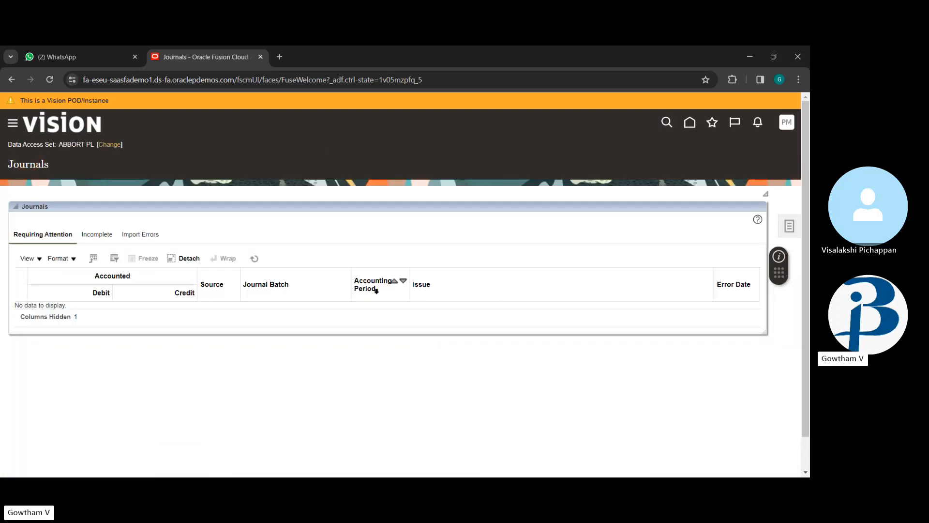
{"action": "mouse_move", "coordinate": [30, 165]}
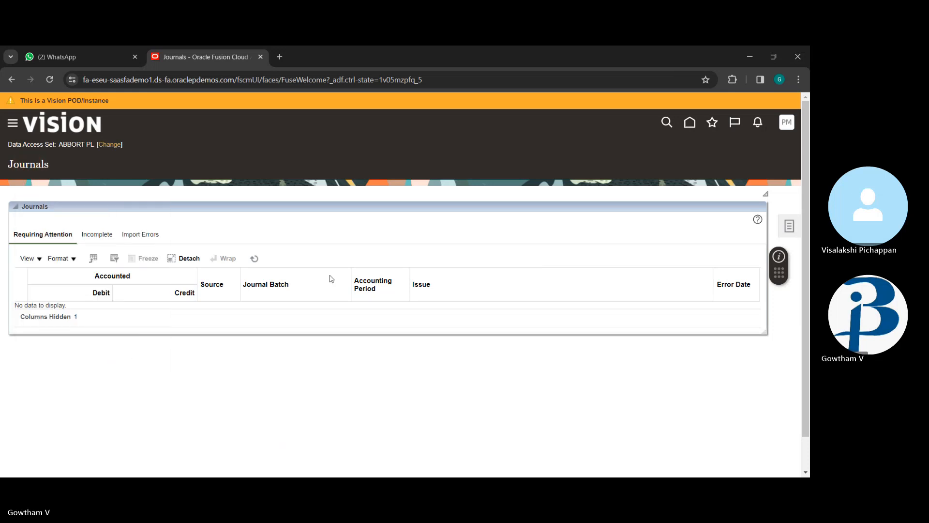
{"action": "left_click", "coordinate": [790, 228]}
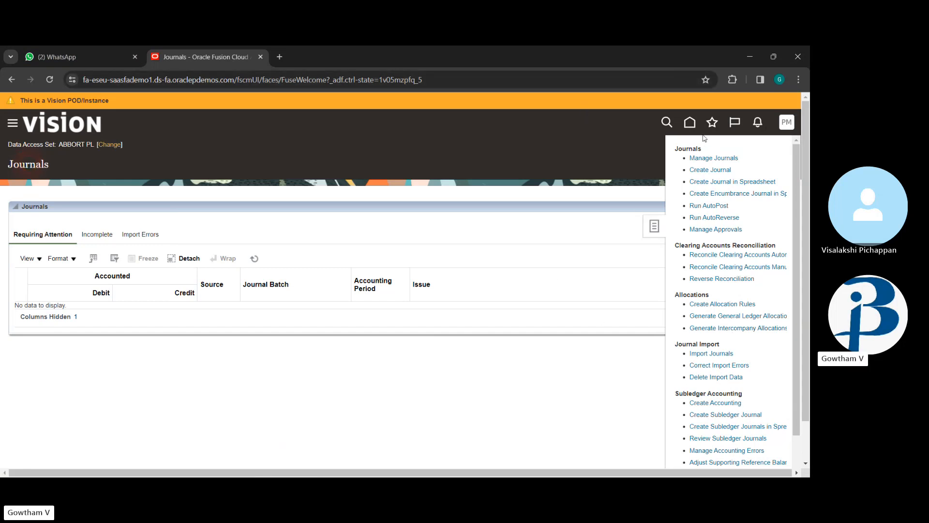
{"action": "left_click", "coordinate": [700, 168]}
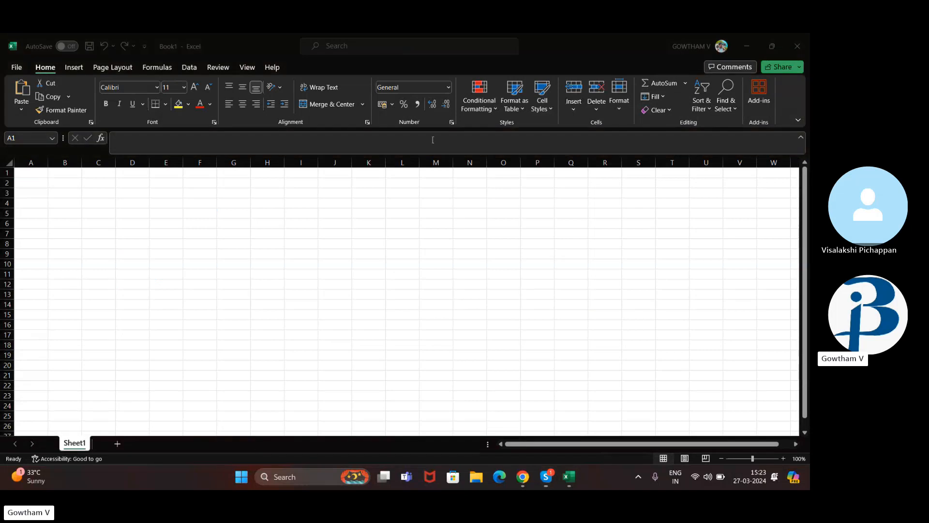
Switch to the blank Excel workbook and enter "general ledger" in cell J2
{"action": "left_click", "coordinate": [329, 180]}
{"action": "type", "text": "gere"}
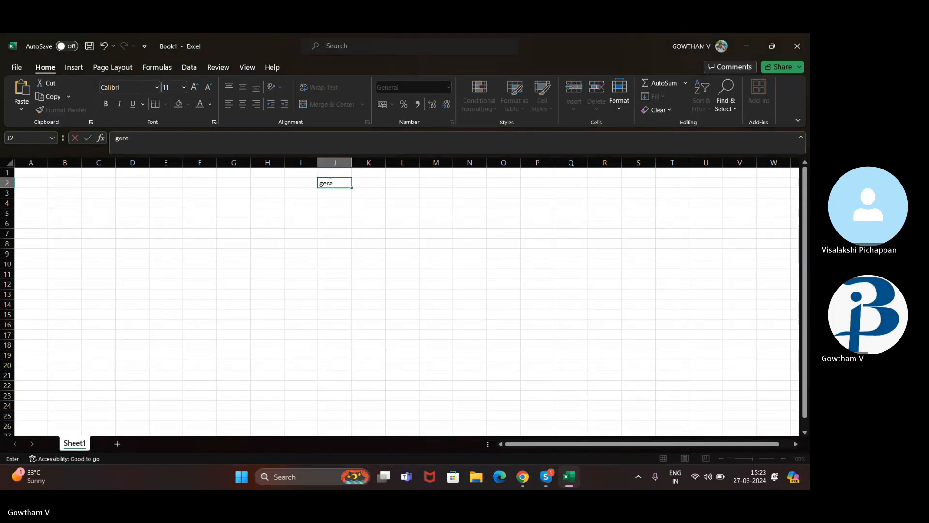
{"action": "key", "text": "BackSpace"}
{"action": "key", "text": "BackSpace"}
{"action": "type", "text": "neral ledger"}
{"action": "key", "text": "Return"}
Enter "journal batch" in cell H5, below and to the left of the general ledger heading
{"action": "key", "text": "Down"}
{"action": "key", "text": "Down"}
{"action": "key", "text": "Left"}
{"action": "key", "text": "Left"}
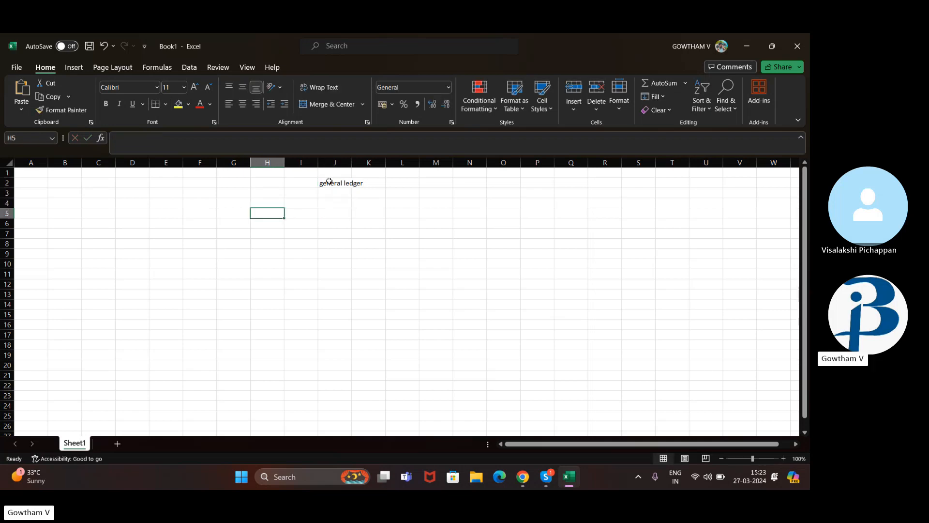
{"action": "type", "text": "journal"}
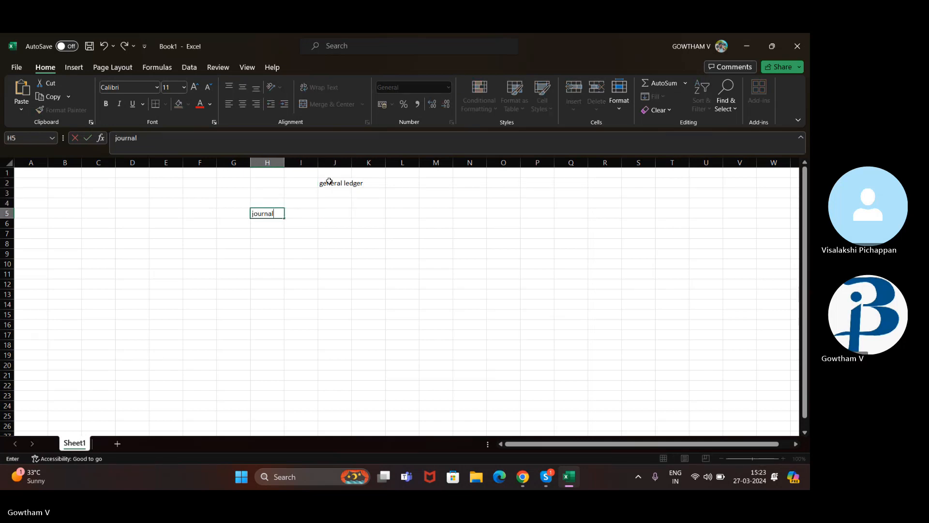
{"action": "type", "text": " batch"}
{"action": "key", "text": "Right"}
{"action": "key", "text": "Right"}
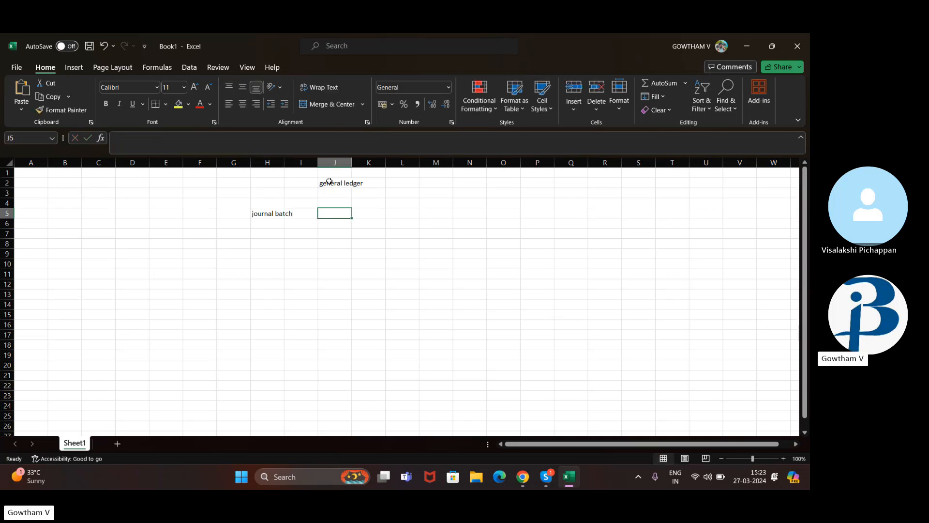
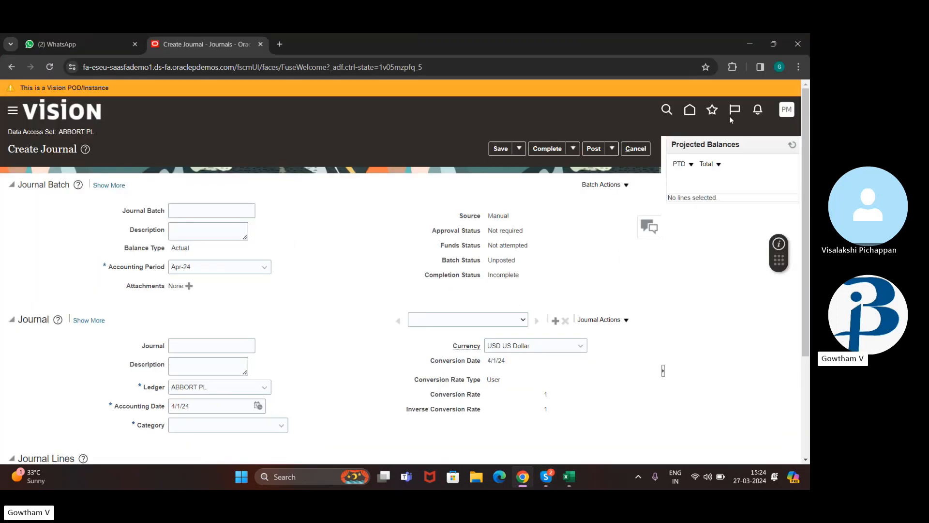
In Oracle Fusion's new journal, name the journal batch "exp for mar-24" and set its accounting period to Mar-24
{"action": "left_click", "coordinate": [237, 212]}
{"action": "type", "text": "exp for mar"}
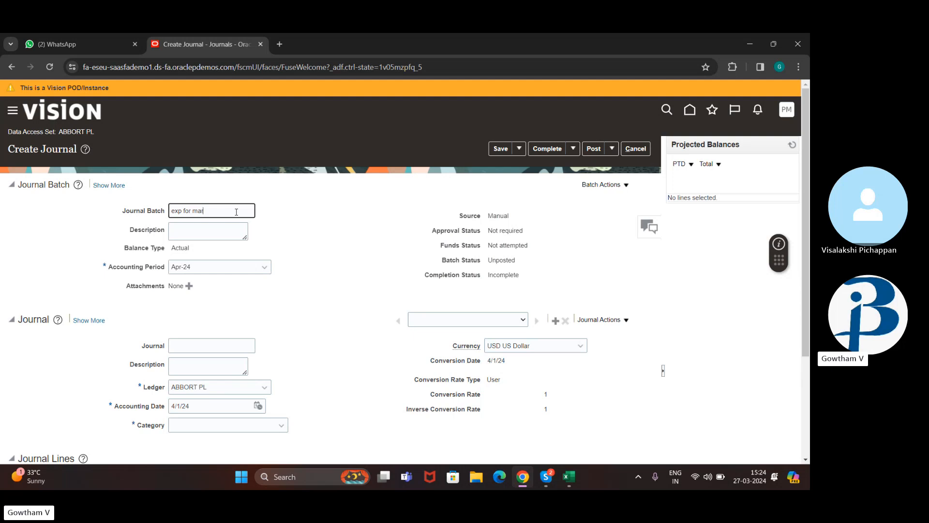
{"action": "type", "text": "-24"}
{"action": "left_click", "coordinate": [264, 269]}
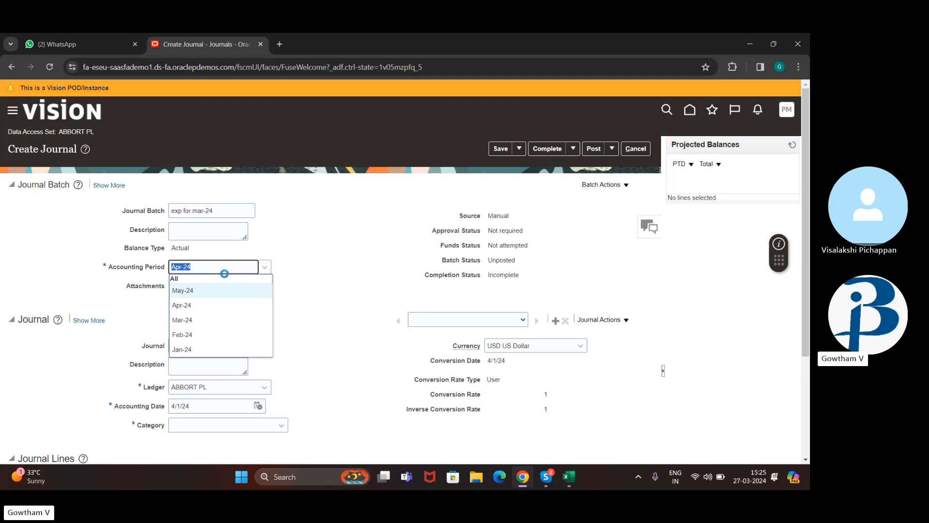
{"action": "left_click", "coordinate": [215, 319]}
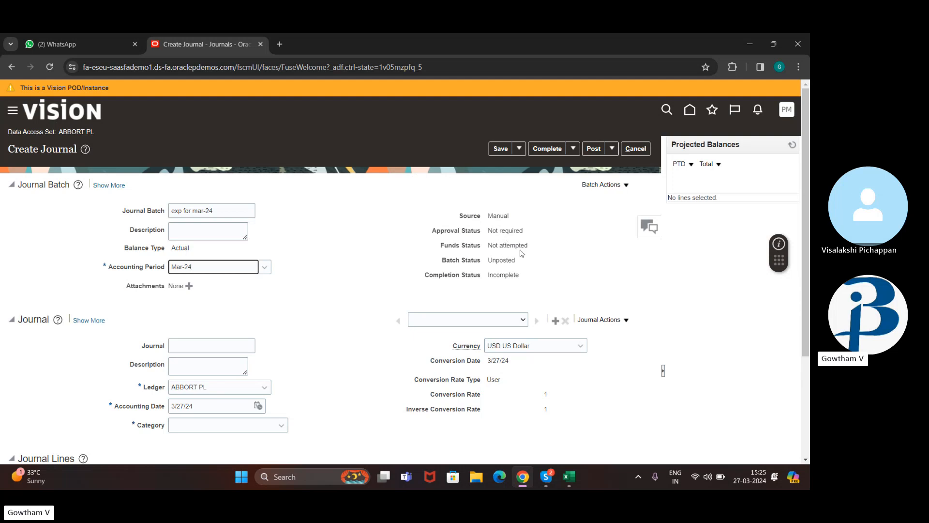
Examine the journal batch's source, its approval, funds and batch statuses, and the batch name
{"action": "left_click", "coordinate": [460, 217]}
{"action": "left_click_drag", "start_coordinate": [459, 217], "coordinate": [502, 260]}
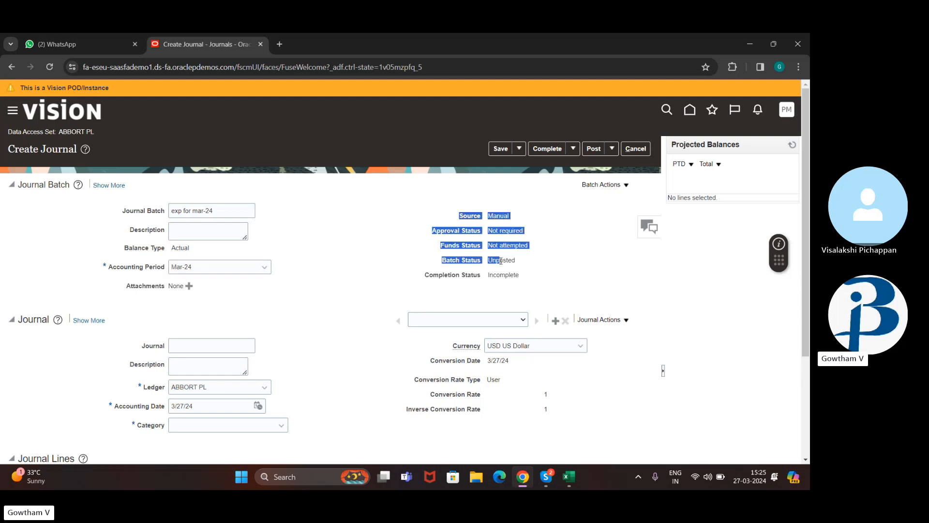
{"action": "left_click", "coordinate": [443, 222]}
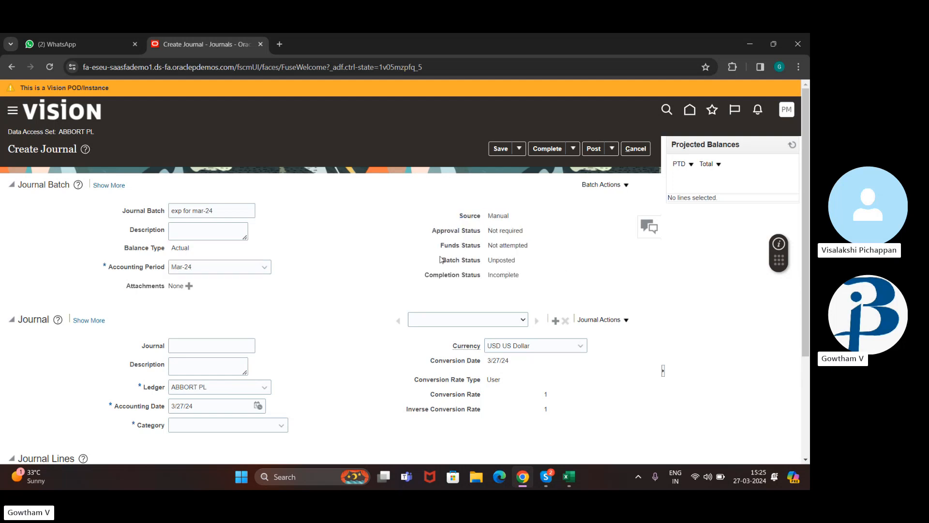
{"action": "scroll", "coordinate": [286, 352], "scroll_direction": "down", "scroll_amount": 1}
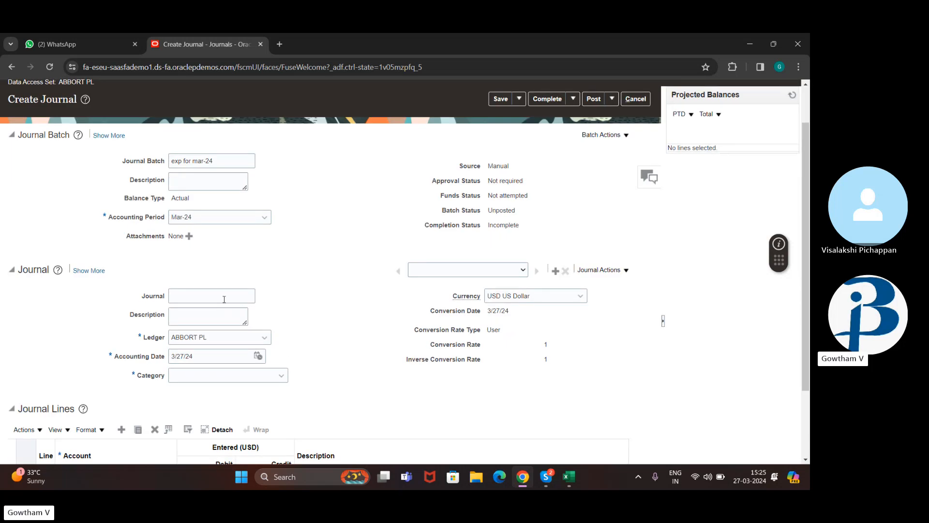
{"action": "left_click_drag", "start_coordinate": [170, 162], "coordinate": [217, 164]}
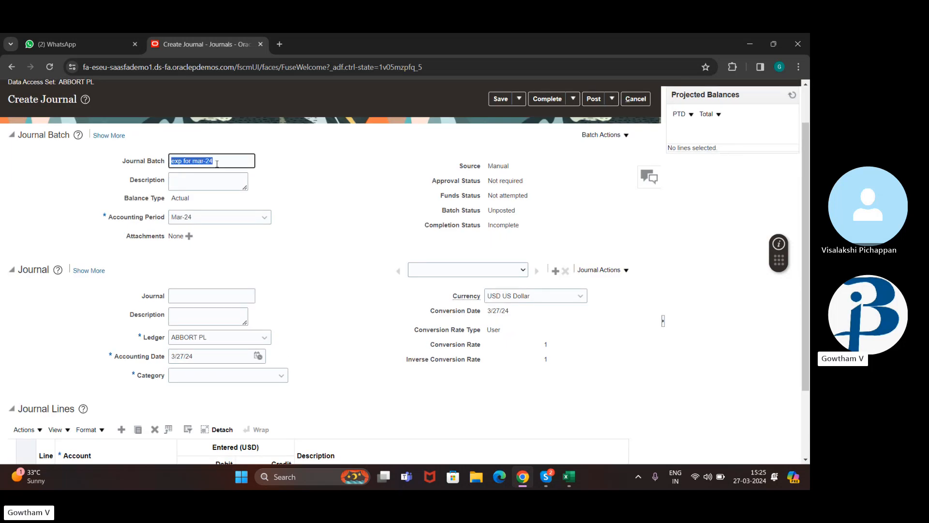
{"action": "left_click", "coordinate": [280, 260]}
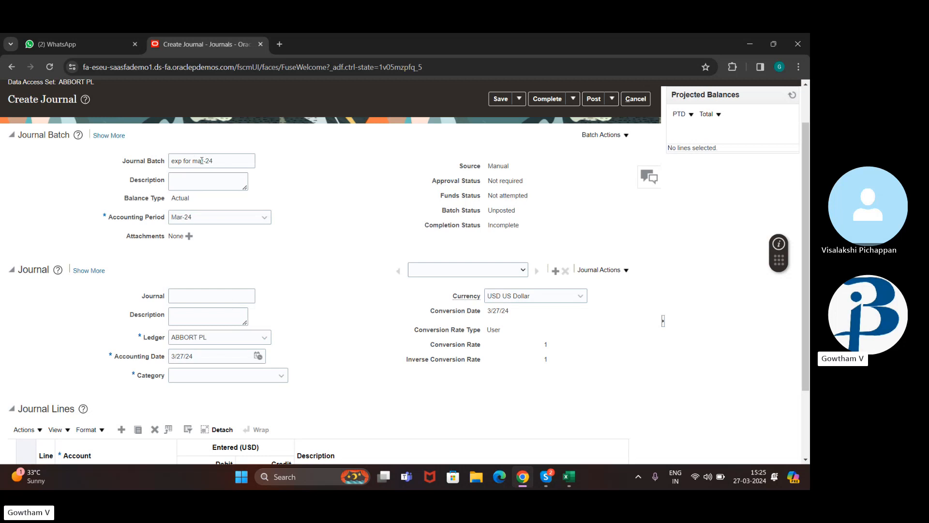
Name the journal "Office rent" in the Journal section, keeping ABBORT PL as its ledger
{"action": "left_click", "coordinate": [228, 293]}
{"action": "type", "text": "Office r"}
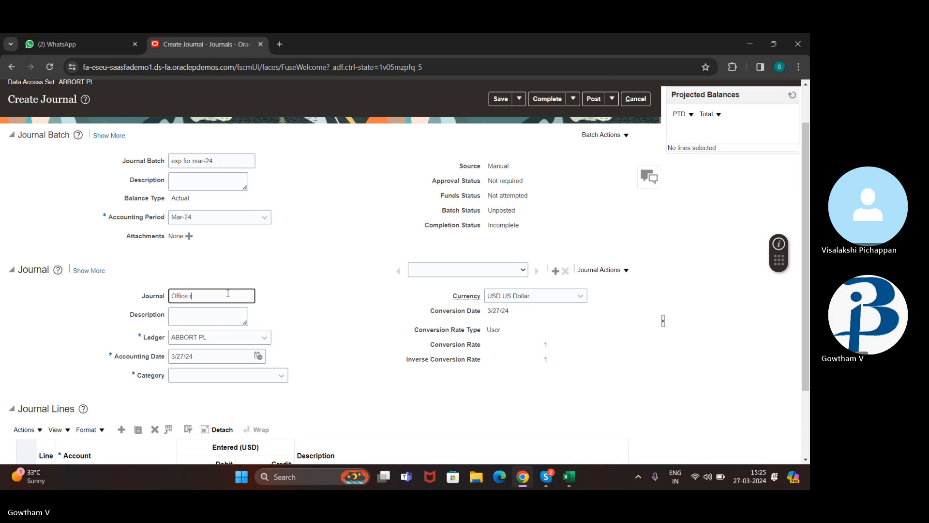
{"action": "type", "text": "ent"}
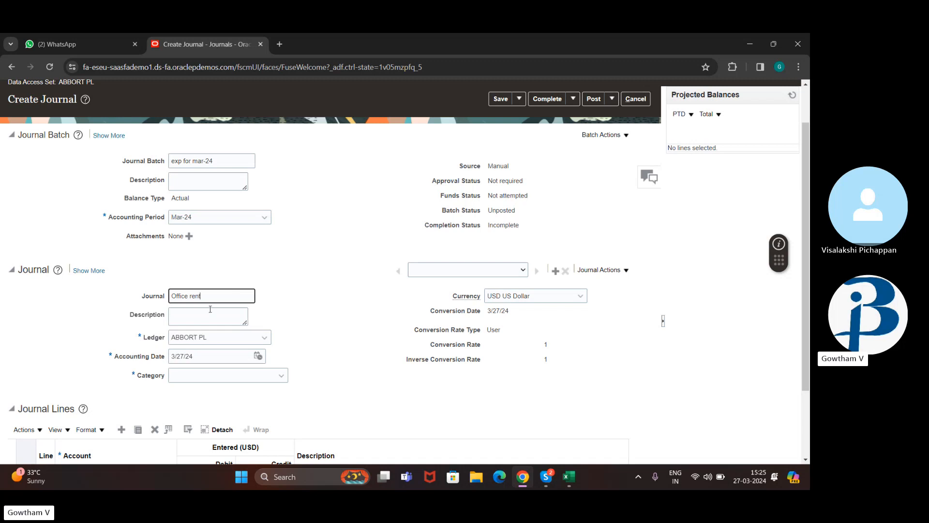
{"action": "left_click", "coordinate": [233, 339]}
{"action": "left_click", "coordinate": [300, 327]}
Set the Office rent journal's category to Other
{"action": "left_click", "coordinate": [228, 374]}
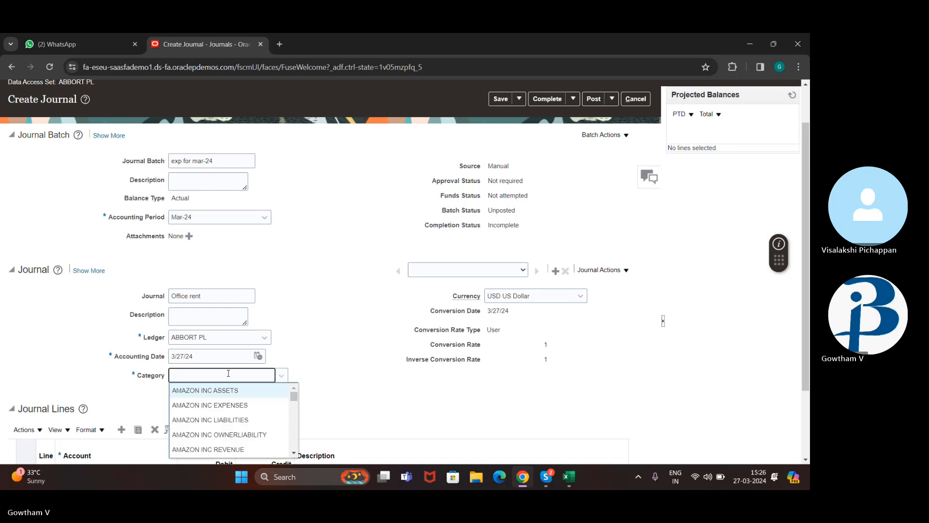
{"action": "scroll", "coordinate": [323, 402], "scroll_direction": "down", "scroll_amount": 2}
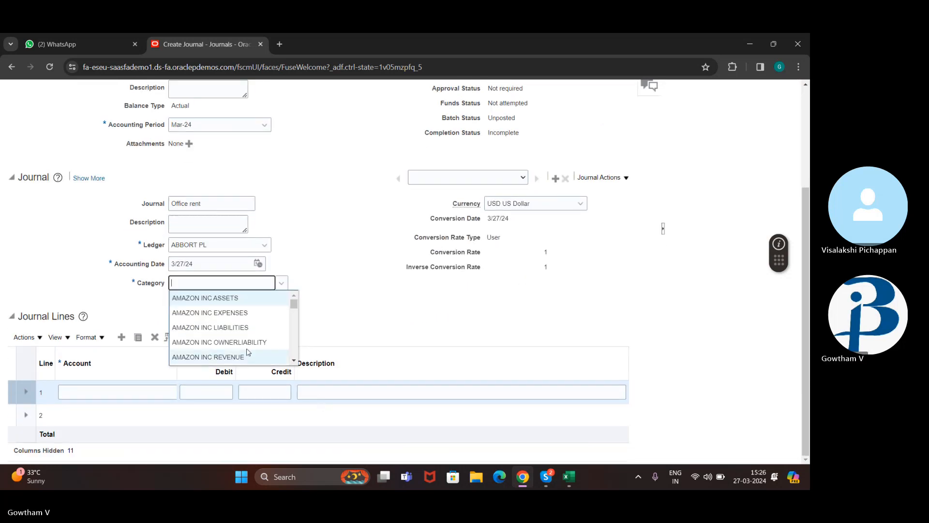
{"action": "scroll", "coordinate": [248, 350], "scroll_direction": "down", "scroll_amount": 3}
{"action": "scroll", "coordinate": [248, 351], "scroll_direction": "down", "scroll_amount": 5}
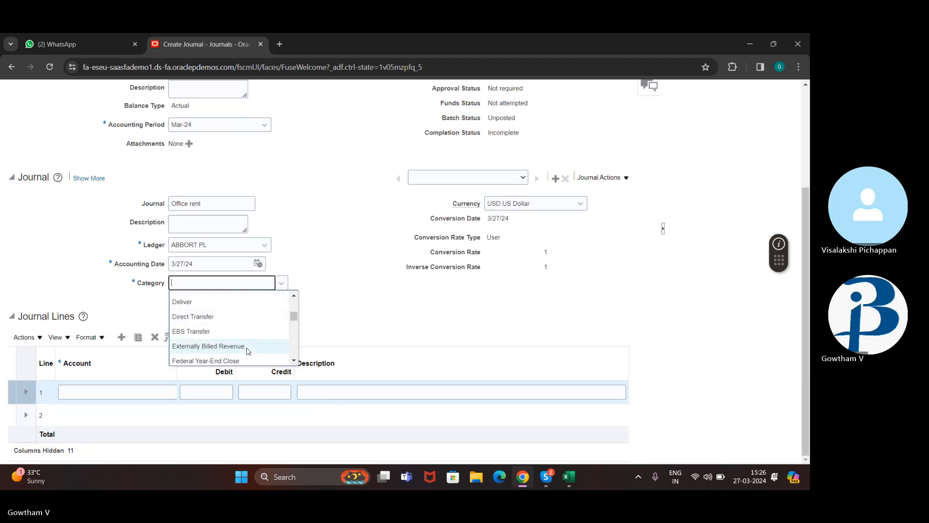
{"action": "scroll", "coordinate": [247, 351], "scroll_direction": "down", "scroll_amount": 5}
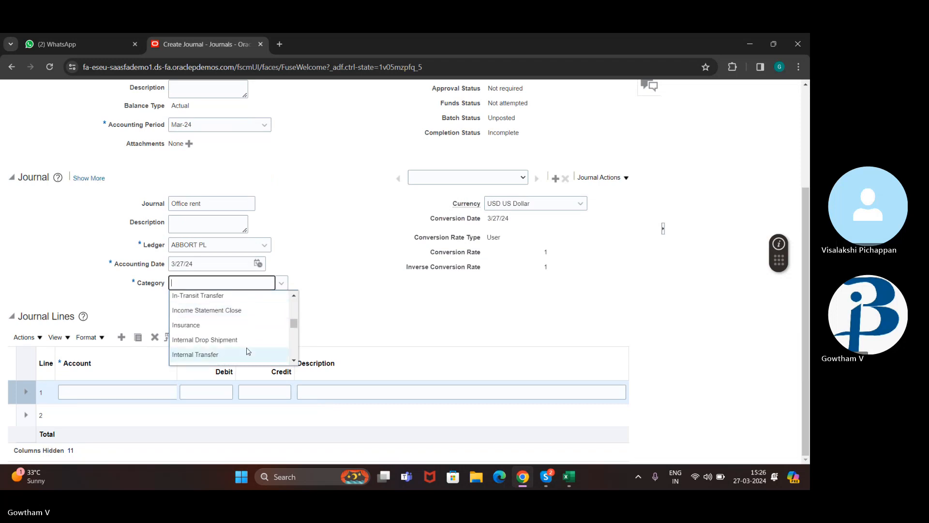
{"action": "scroll", "coordinate": [248, 351], "scroll_direction": "down", "scroll_amount": 2}
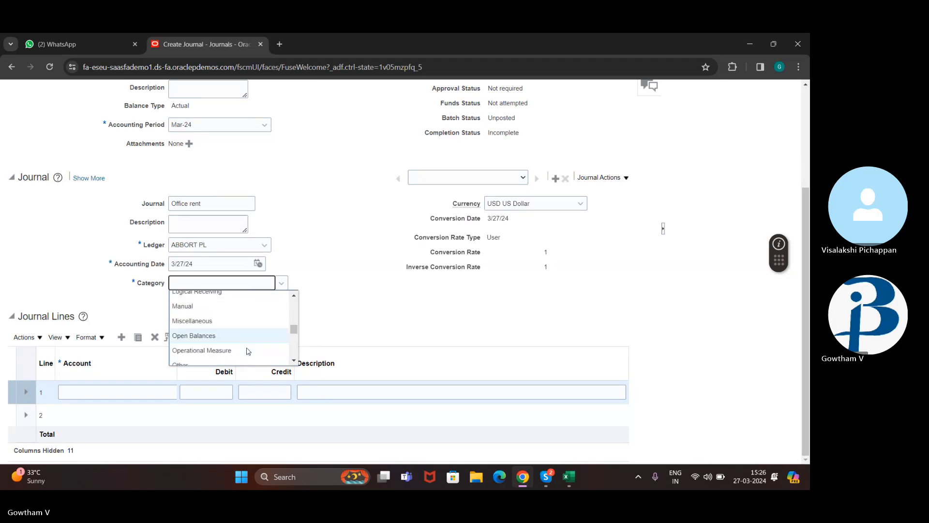
{"action": "scroll", "coordinate": [248, 351], "scroll_direction": "down", "scroll_amount": 4}
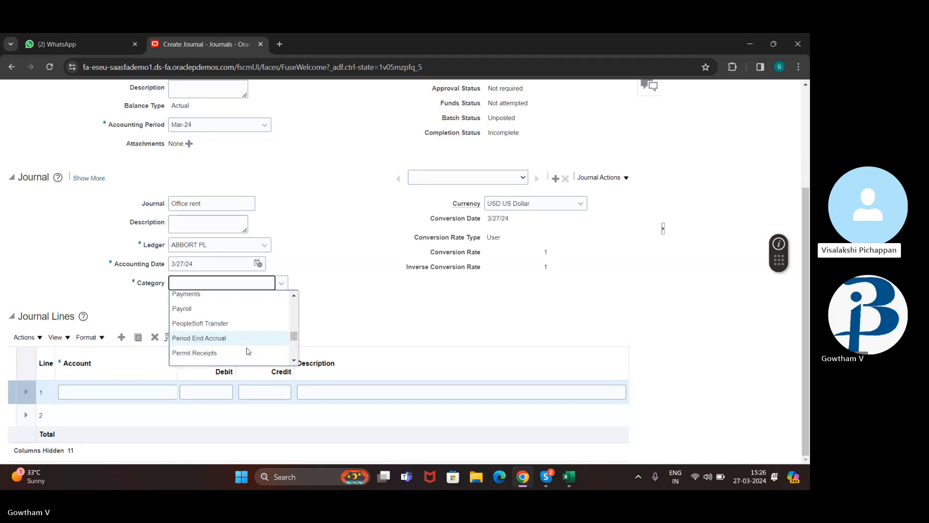
{"action": "scroll", "coordinate": [247, 350], "scroll_direction": "down", "scroll_amount": 6}
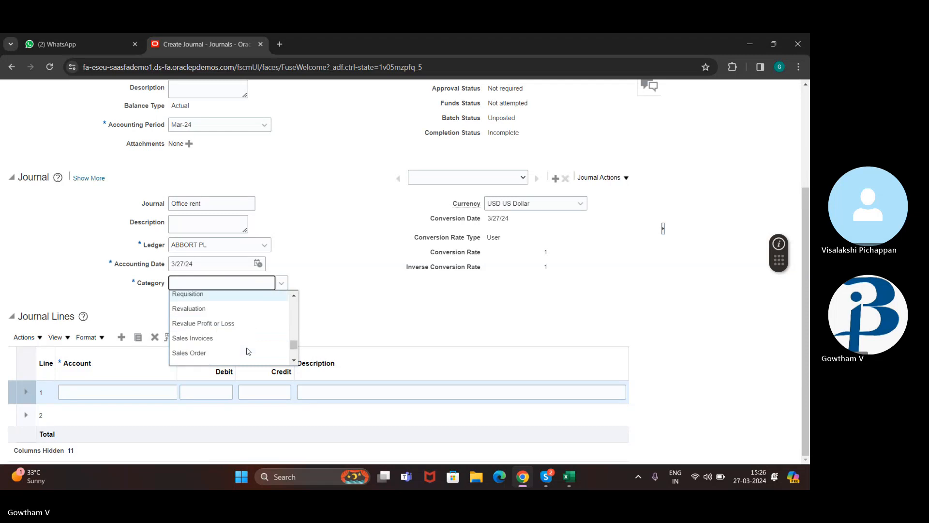
{"action": "scroll", "coordinate": [248, 351], "scroll_direction": "down", "scroll_amount": 4}
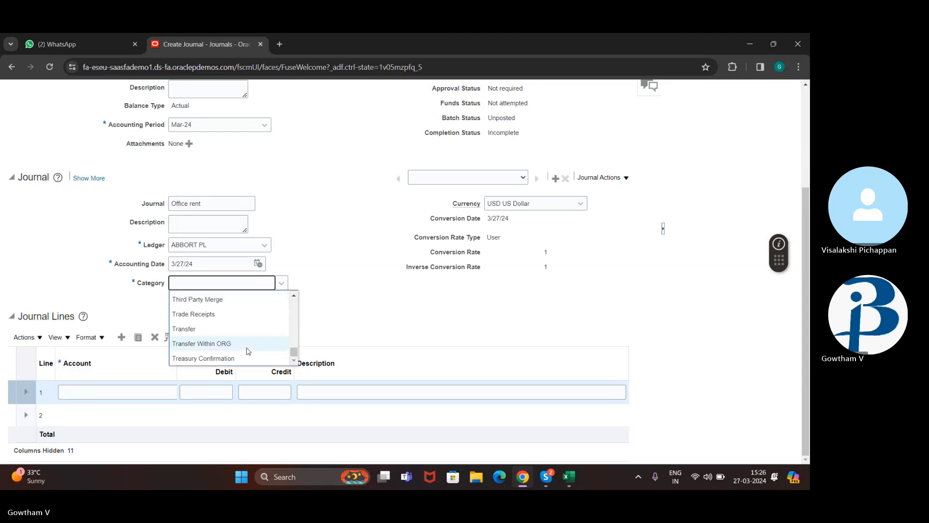
{"action": "scroll", "coordinate": [248, 351], "scroll_direction": "up", "scroll_amount": 4}
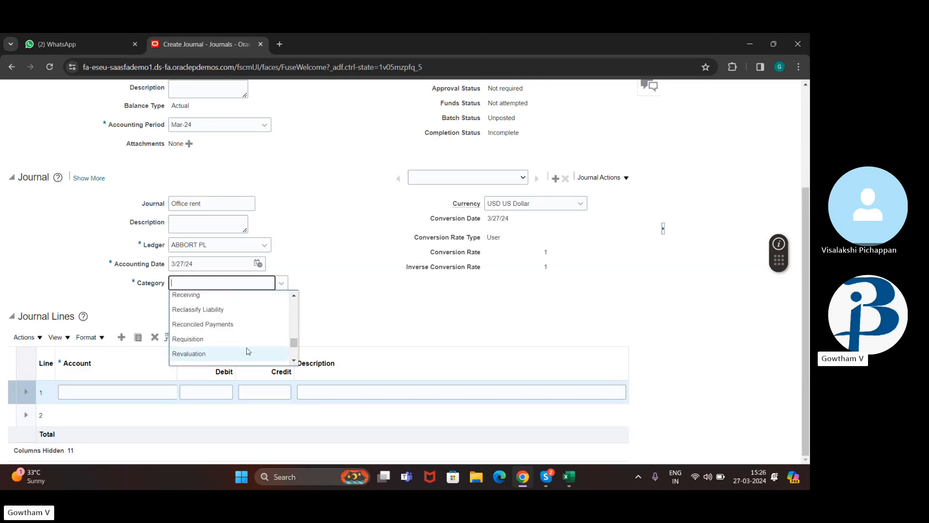
{"action": "scroll", "coordinate": [248, 351], "scroll_direction": "down", "scroll_amount": 1}
{"action": "scroll", "coordinate": [248, 351], "scroll_direction": "down", "scroll_amount": 2}
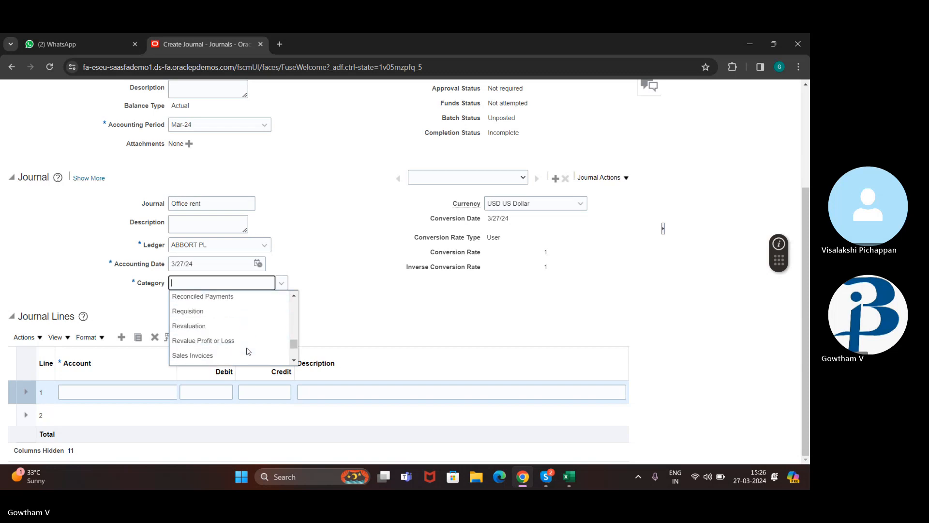
{"action": "scroll", "coordinate": [248, 351], "scroll_direction": "up", "scroll_amount": 5}
{"action": "scroll", "coordinate": [248, 351], "scroll_direction": "up", "scroll_amount": 4}
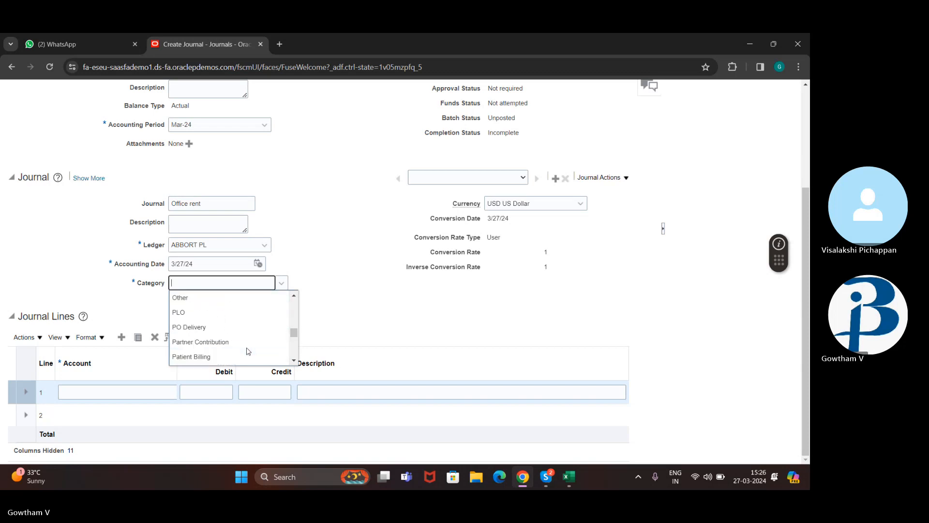
{"action": "scroll", "coordinate": [248, 351], "scroll_direction": "down", "scroll_amount": 1}
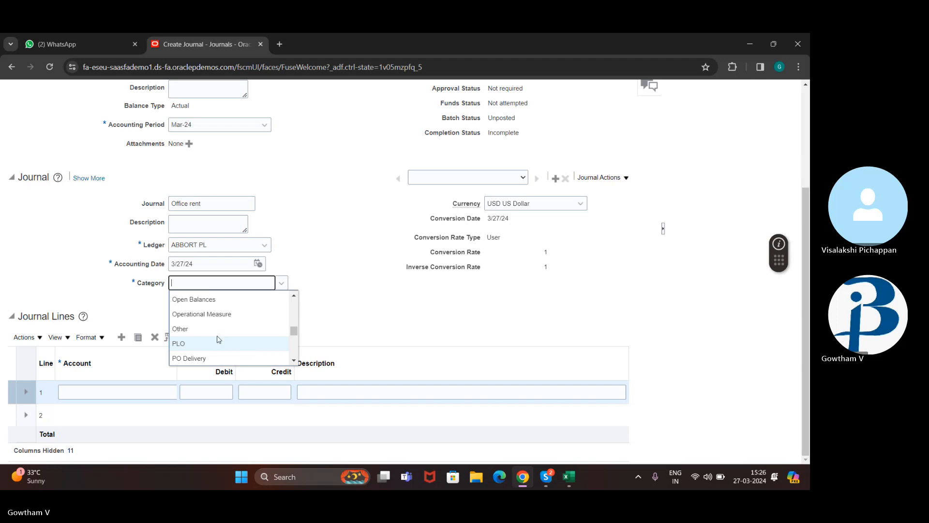
{"action": "left_click", "coordinate": [206, 329]}
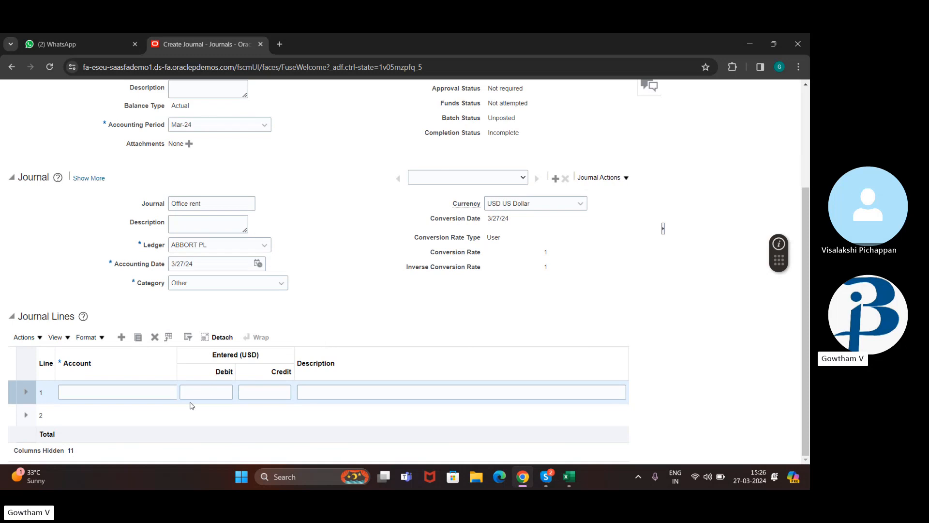
{"action": "left_click", "coordinate": [152, 395]}
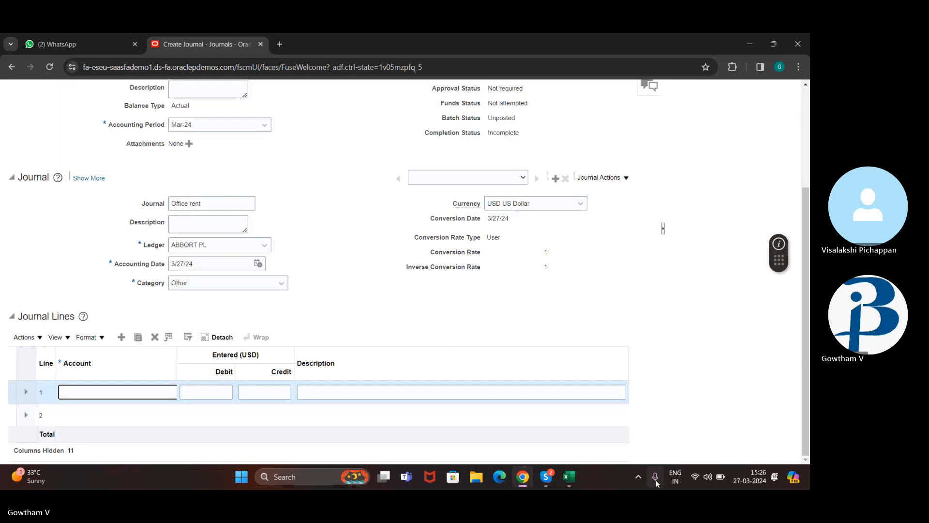
Switch to the Excel workbook and enter "rent" in cell O6 and "cash" in cell O7
{"action": "left_click", "coordinate": [576, 480]}
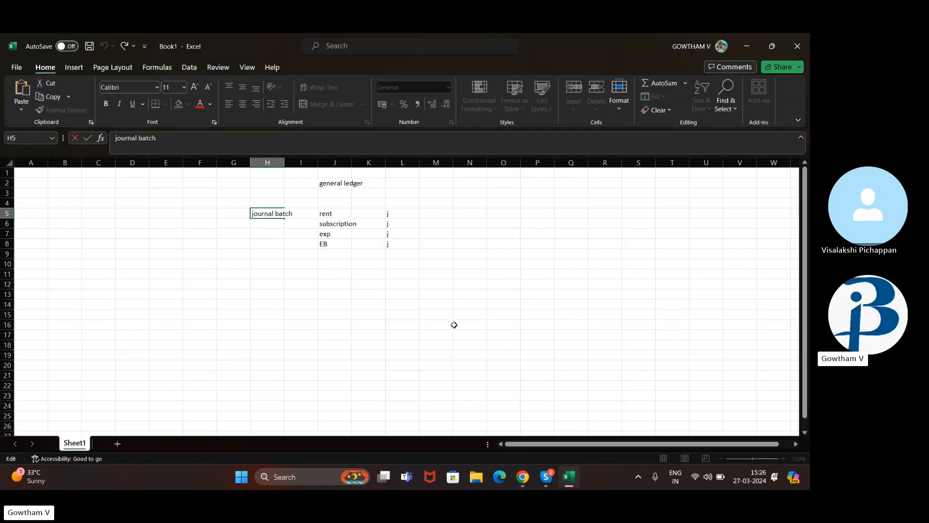
{"action": "left_click_drag", "start_coordinate": [390, 321], "coordinate": [436, 261]}
{"action": "left_click", "coordinate": [509, 225]}
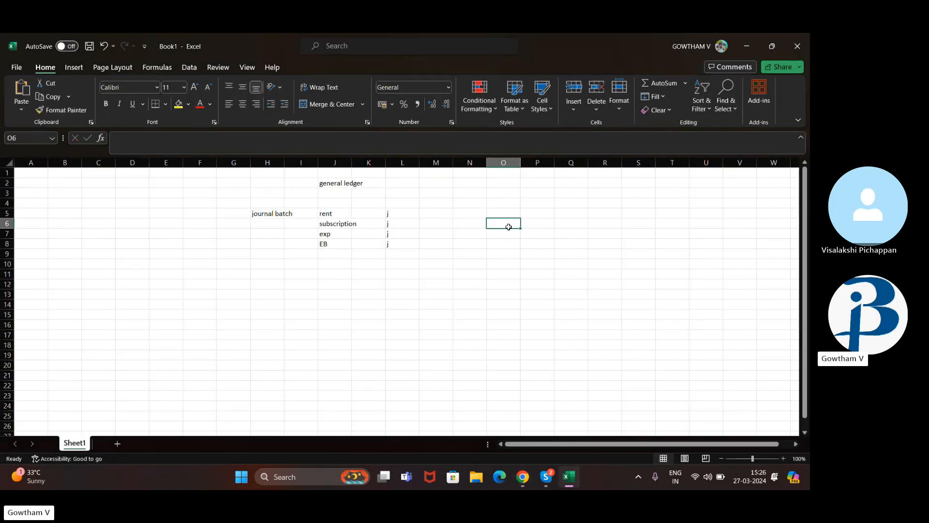
{"action": "type", "text": "c"}
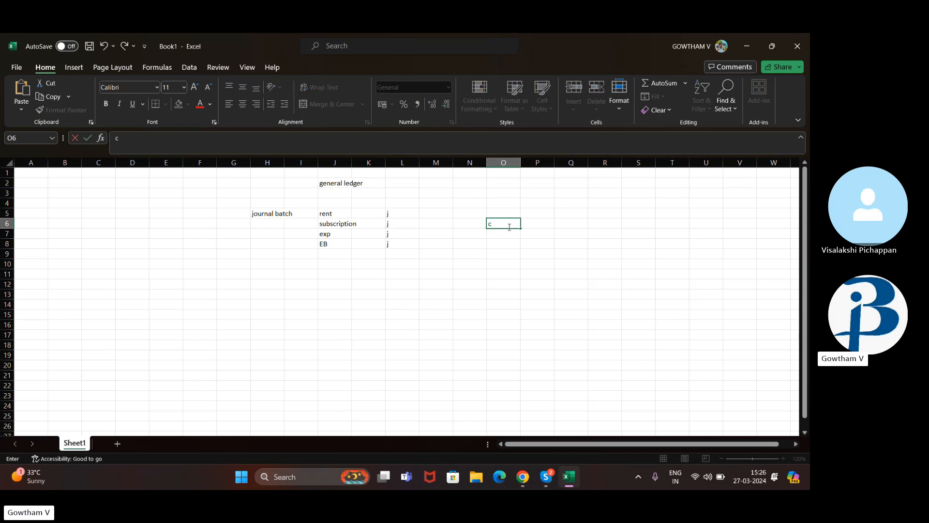
{"action": "type", "text": "rent"}
{"action": "key", "text": "Return"}
{"action": "type", "text": "cash"}
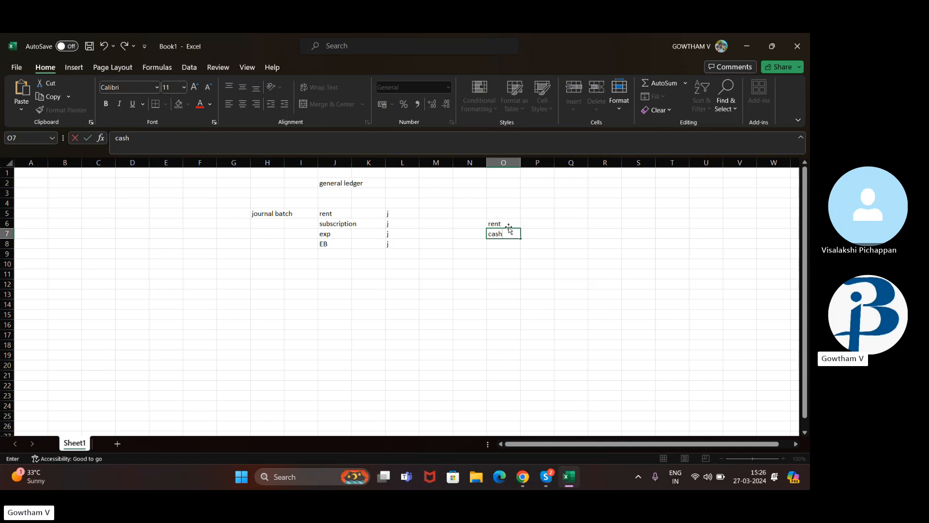
{"action": "key", "text": "Up"}
Enter the column headings "debit" in cell P5 and "credit" in cell Q5
{"action": "key", "text": "Right"}
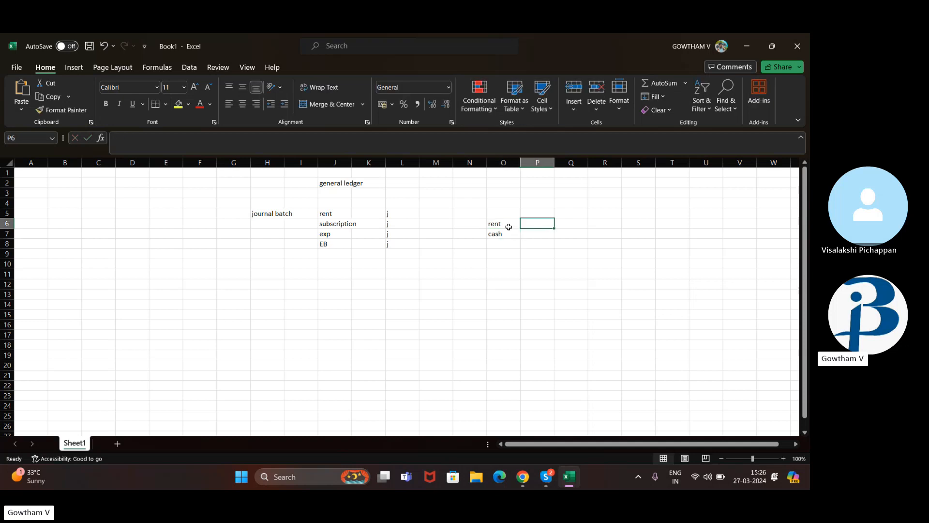
{"action": "key", "text": "Up"}
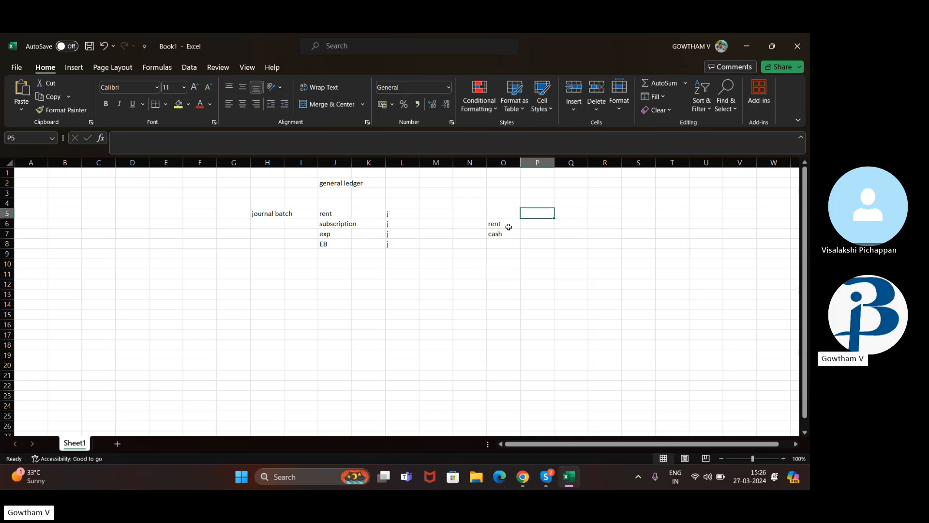
{"action": "type", "text": "deb"}
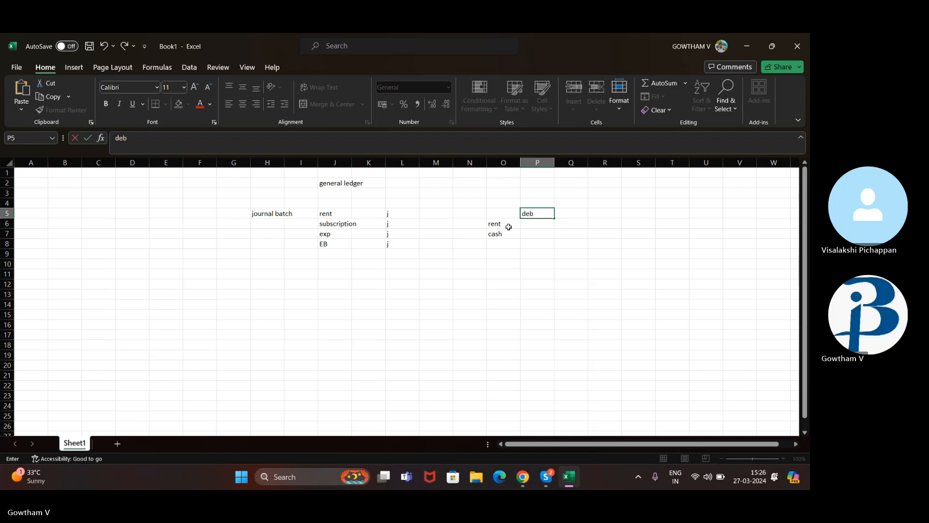
{"action": "type", "text": "u"}
{"action": "type", "text": "it"}
{"action": "key", "text": "Tab"}
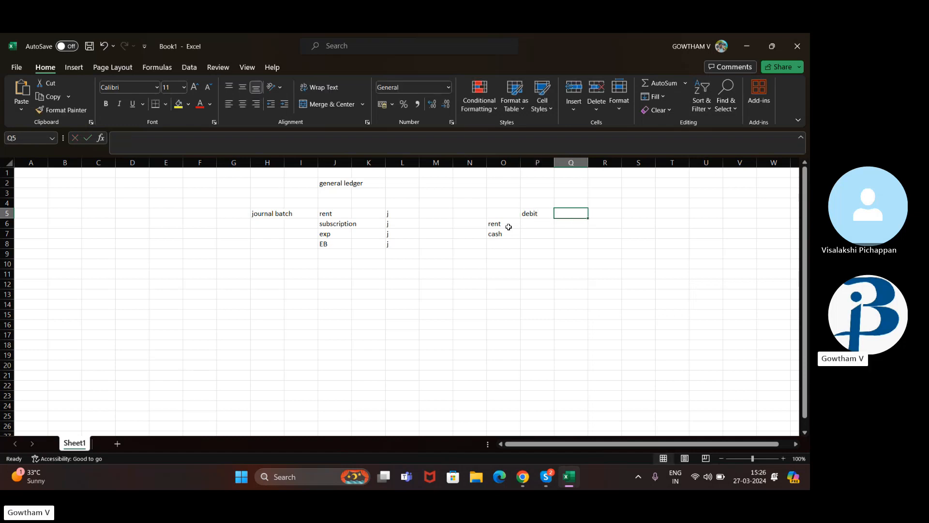
{"action": "type", "text": "credit"}
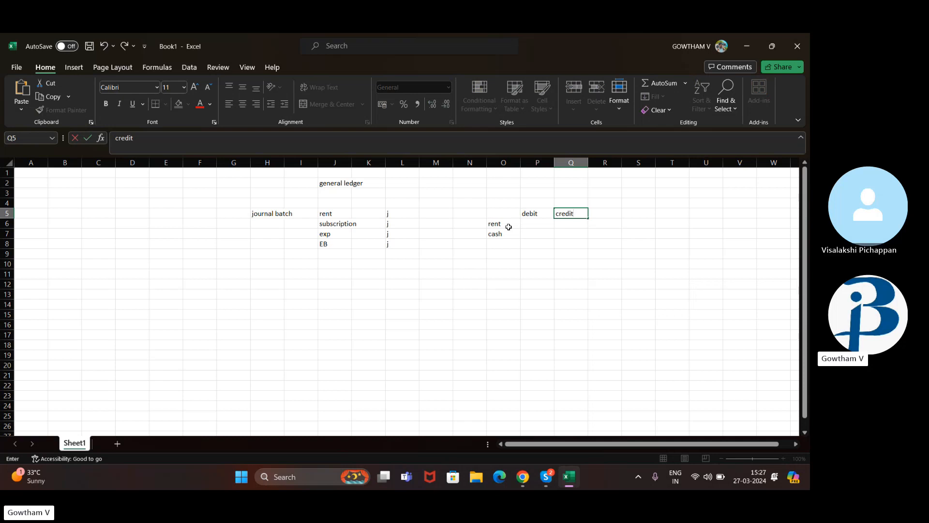
{"action": "key", "text": "Return"}
Enter 10000 as the rent debit in cell P6 and 10000 as the cash credit in cell Q7
{"action": "type", "text": "1000"}
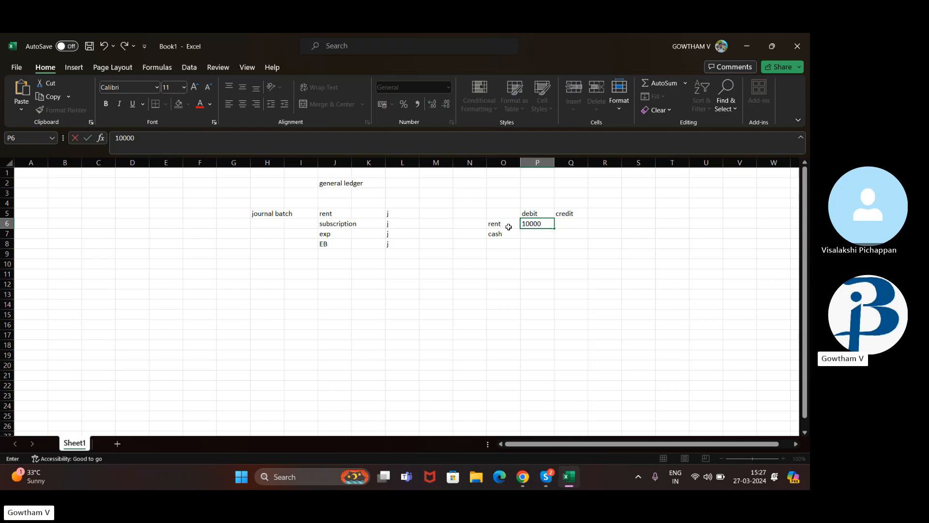
{"action": "type", "text": "0"}
{"action": "key", "text": "Return"}
{"action": "key", "text": "Tab"}
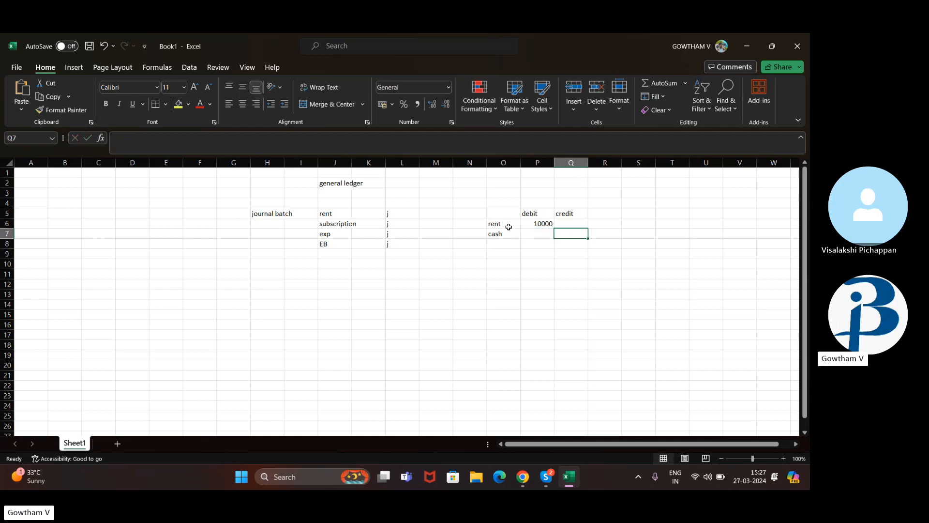
{"action": "type", "text": "10000"}
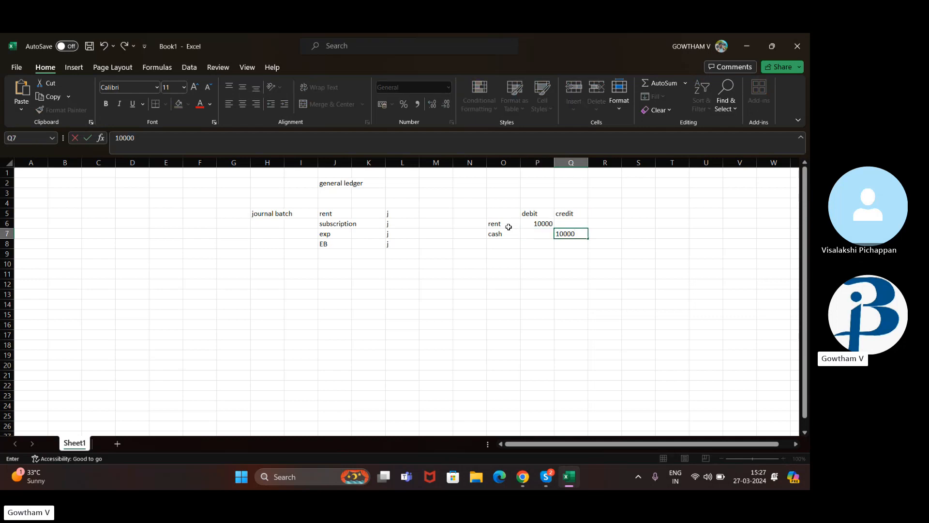
{"action": "key", "text": "Up"}
{"action": "key", "text": "Right"}
{"action": "key", "text": "Left"}
{"action": "key", "text": "Left"}
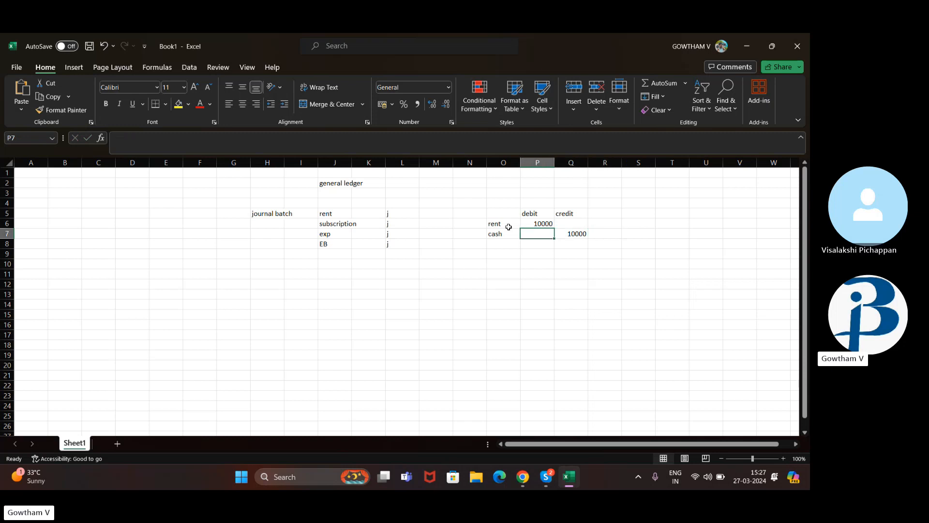
{"action": "key", "text": "Left"}
{"action": "key", "text": "Down"}
{"action": "key", "text": "Up"}
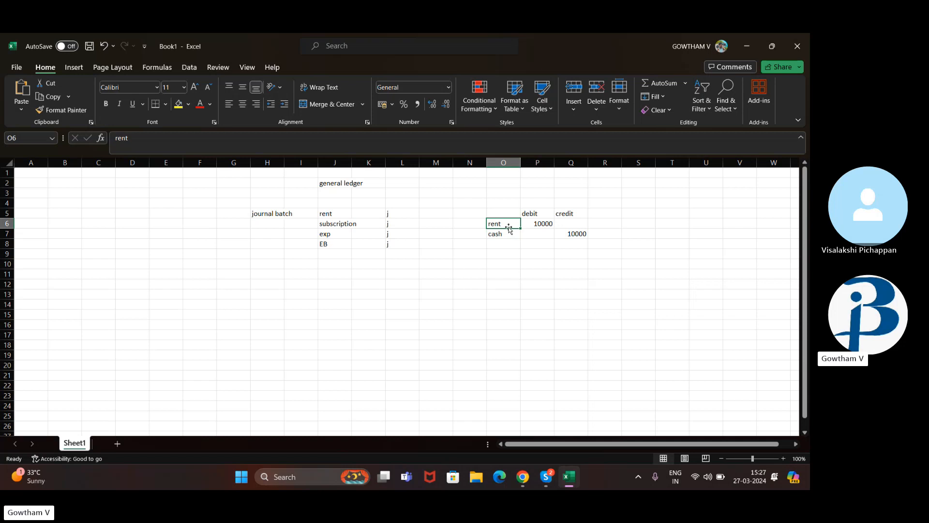
{"action": "key", "text": "Right"}
{"action": "key", "text": "Left"}
{"action": "key", "text": "Down"}
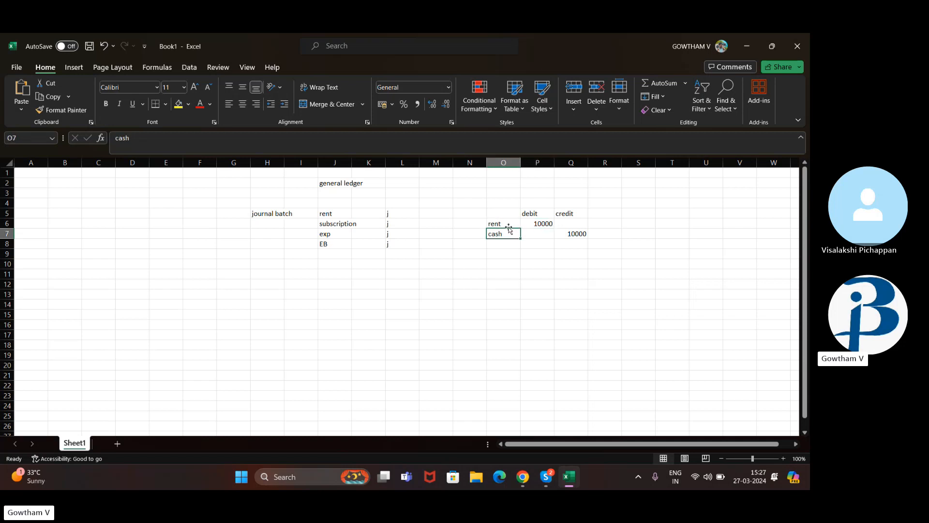
Switch to Oracle Fusion and set journal line 1's account segments to company 1000 ABBOTT CONSULTING SERVICES and department 1100 FINANCE
{"action": "key", "text": "alt+Tab"}
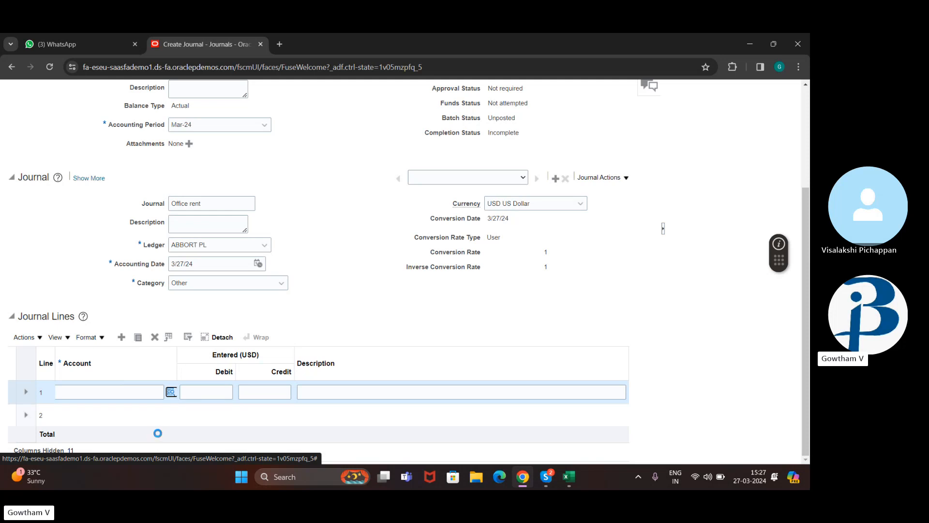
{"action": "left_click", "coordinate": [171, 392]}
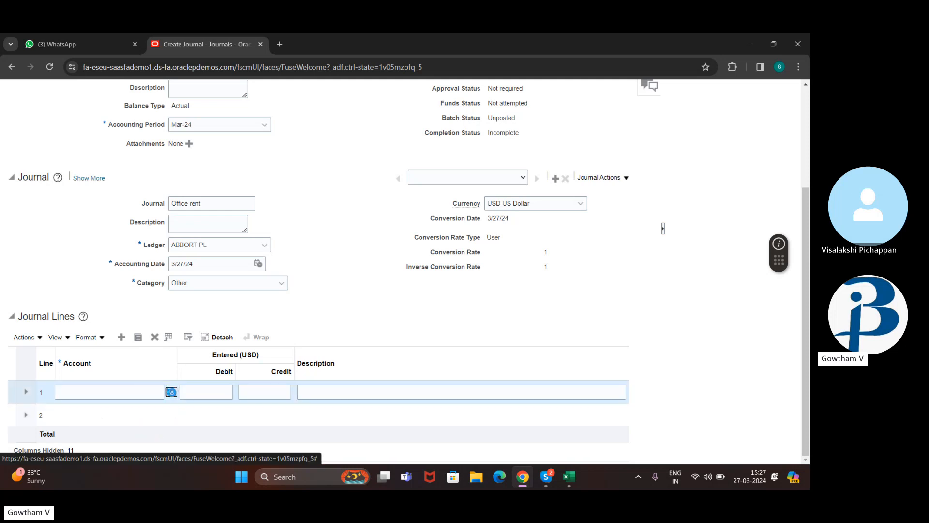
{"action": "left_click", "coordinate": [172, 393]}
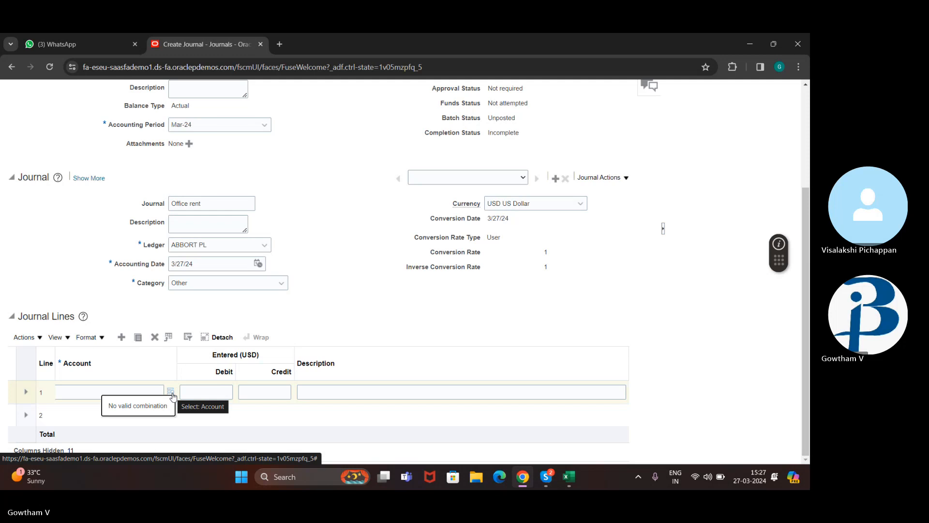
{"action": "left_click", "coordinate": [172, 394]}
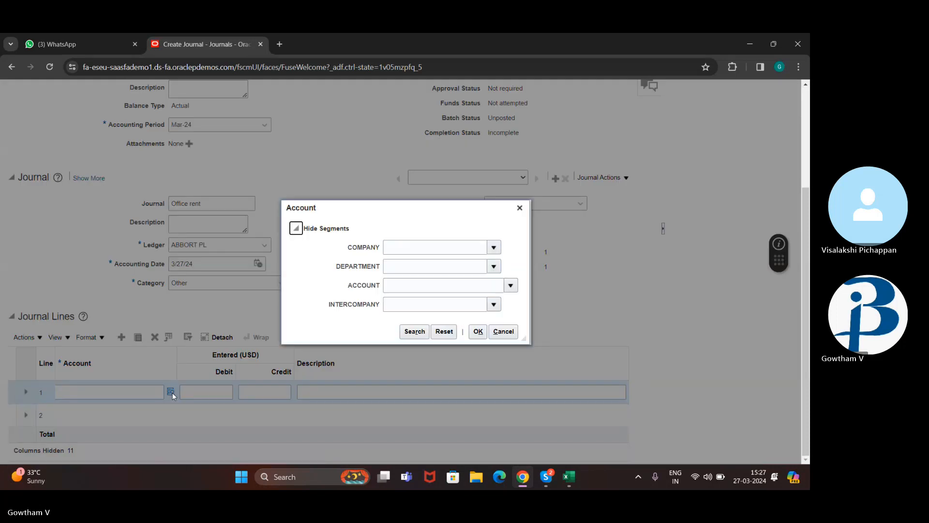
{"action": "left_click", "coordinate": [494, 247]}
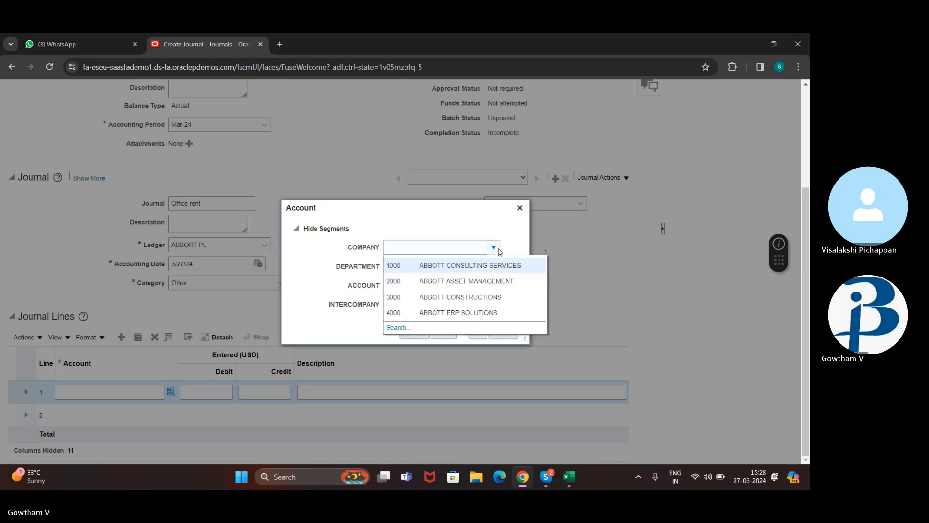
{"action": "left_click", "coordinate": [507, 269]}
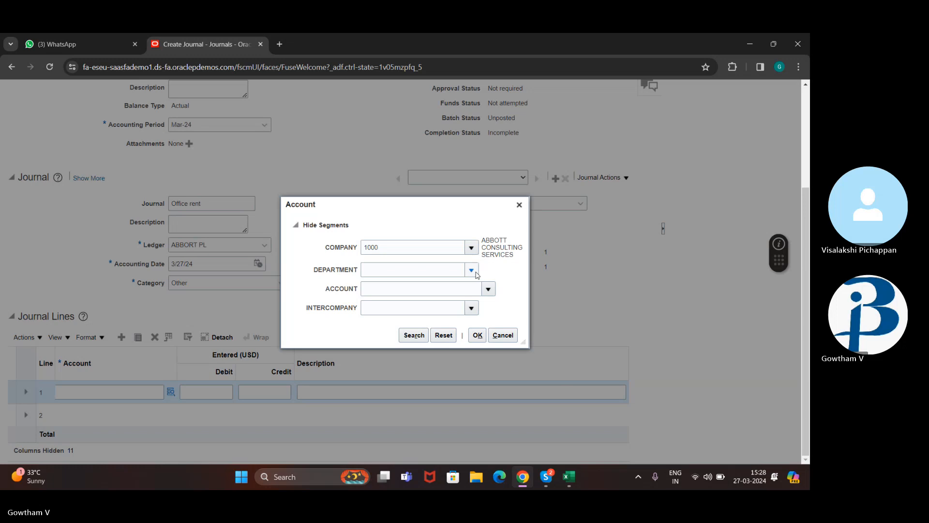
{"action": "left_click", "coordinate": [476, 272]}
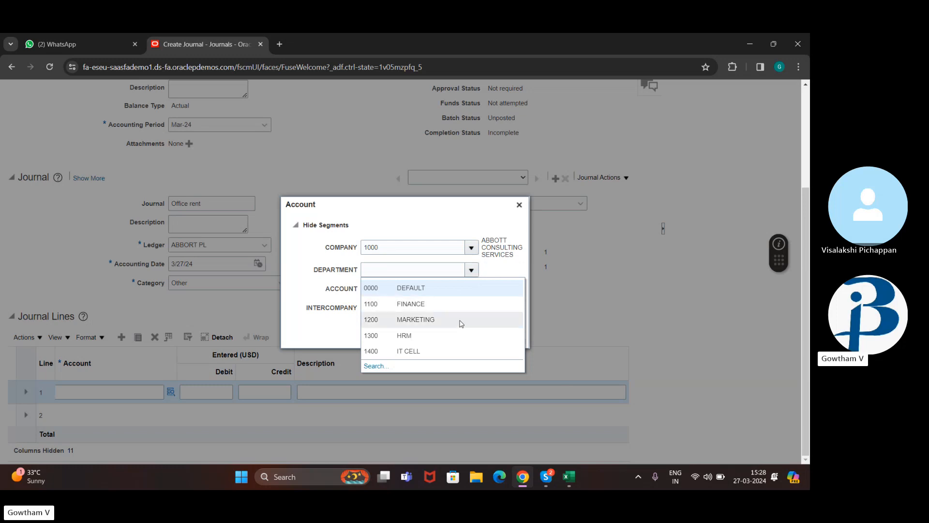
{"action": "left_click", "coordinate": [469, 308]}
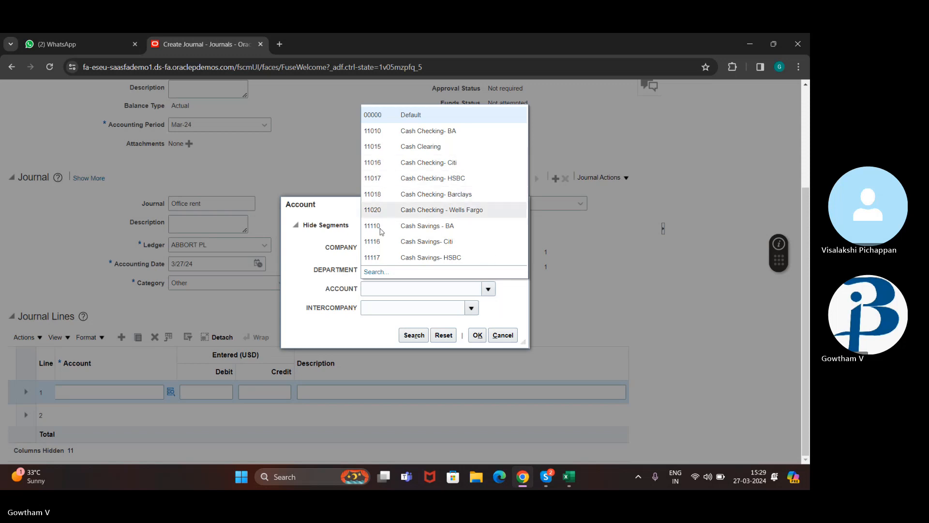
Search the values of line 1's account segment for the description "off"
{"action": "left_click", "coordinate": [372, 272]}
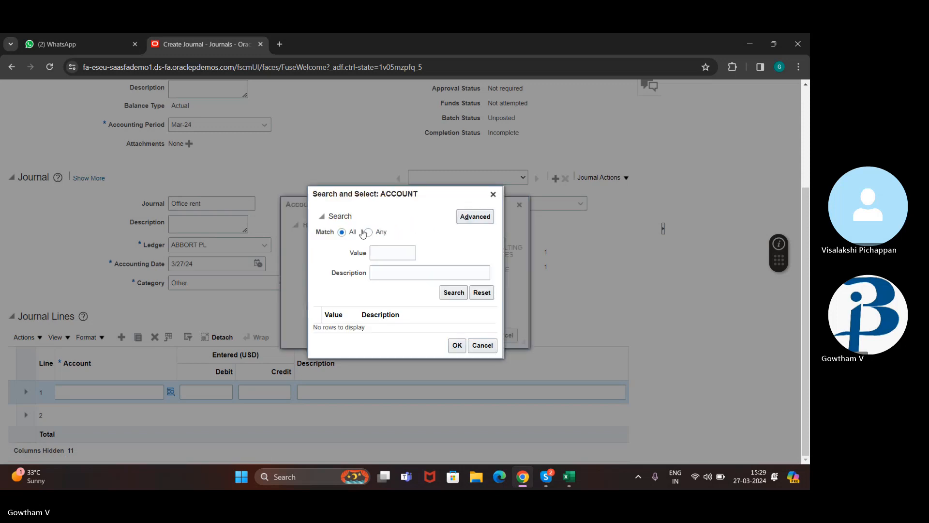
{"action": "left_click", "coordinate": [409, 278]}
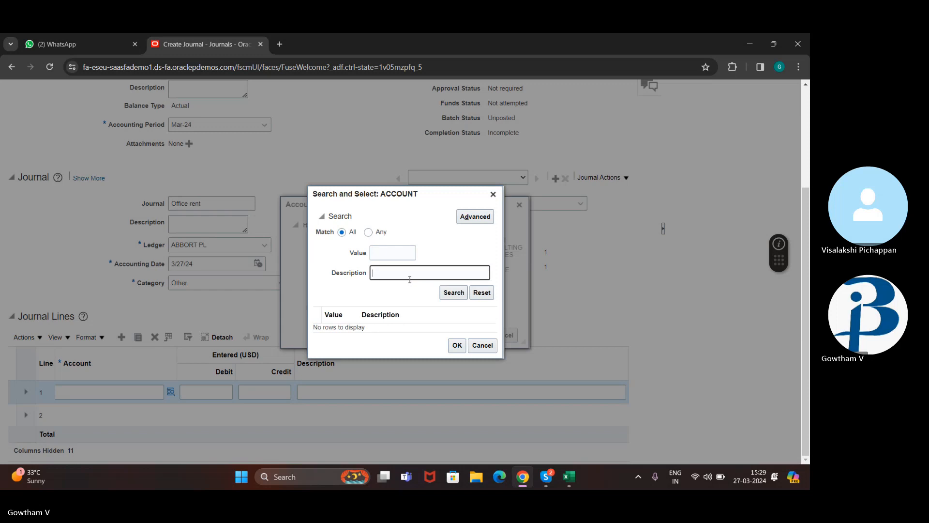
{"action": "type", "text": "off"}
{"action": "left_click", "coordinate": [462, 292]}
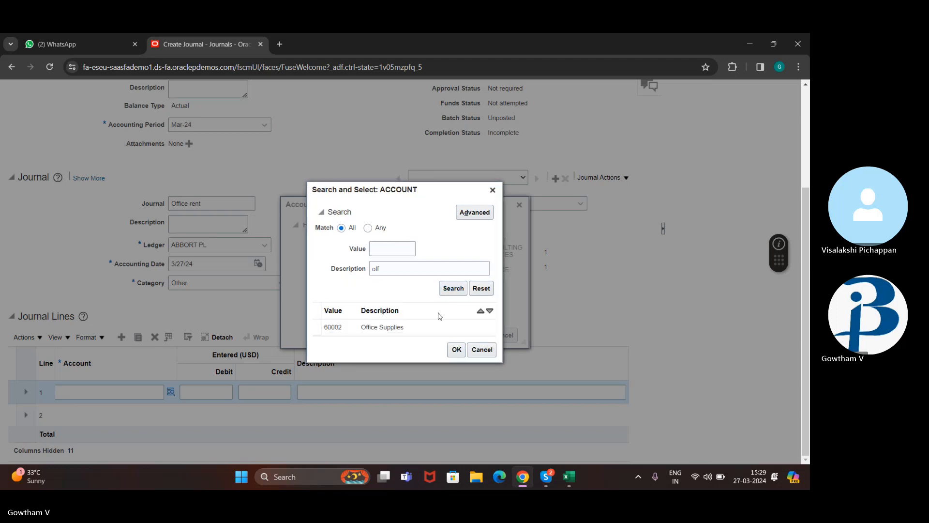
Search the account values for the description "rent" instead and choose 52231 Rent- Buildings for line 1's account segment
{"action": "left_click", "coordinate": [431, 270]}
{"action": "key", "text": "BackSpace"}
{"action": "key", "text": "BackSpace"}
{"action": "key", "text": "BackSpace"}
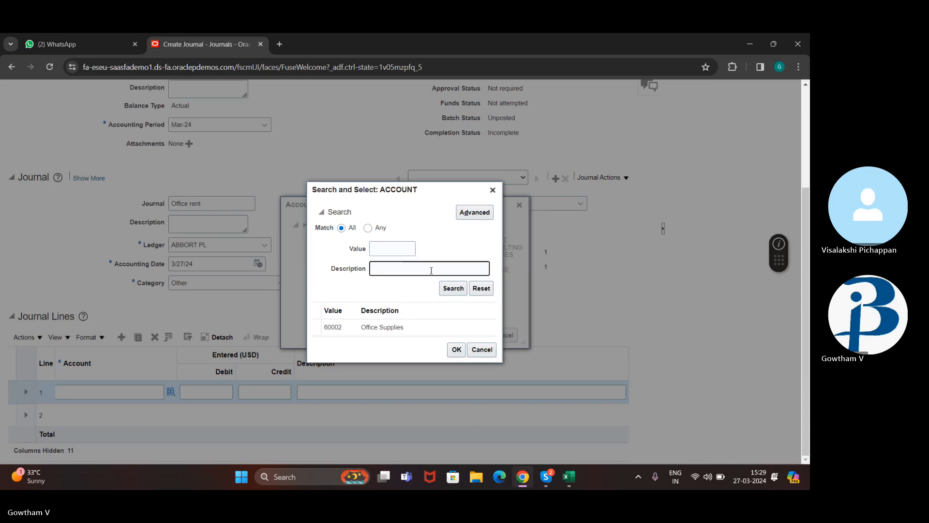
{"action": "type", "text": "rent"}
{"action": "left_click", "coordinate": [458, 290]}
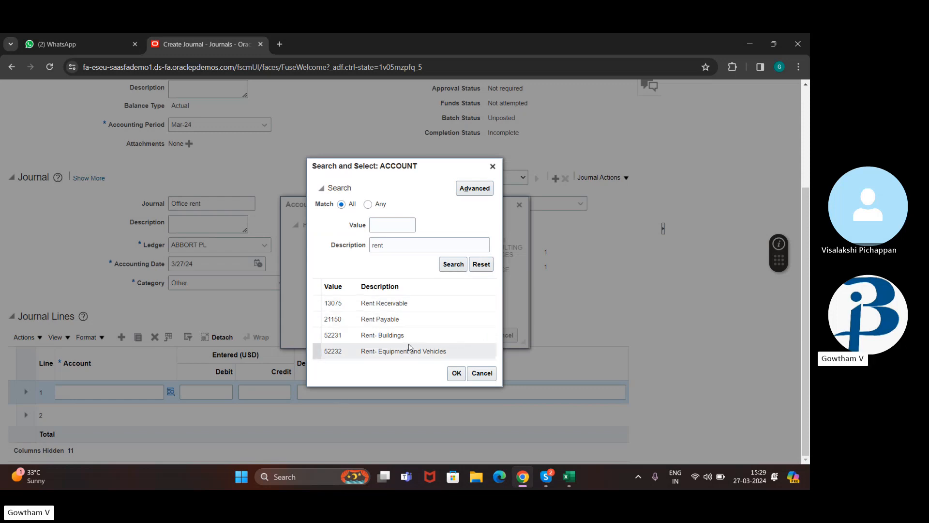
{"action": "left_click", "coordinate": [411, 322]}
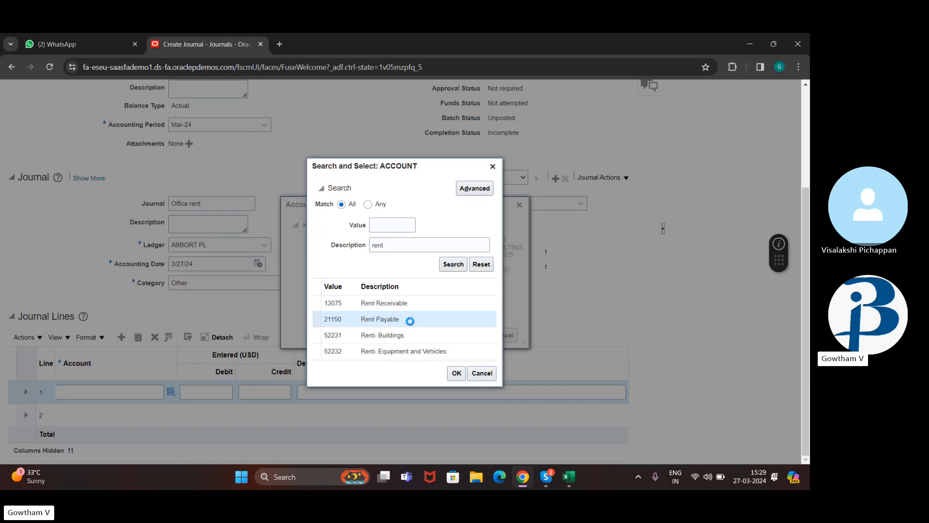
{"action": "left_click", "coordinate": [427, 339]}
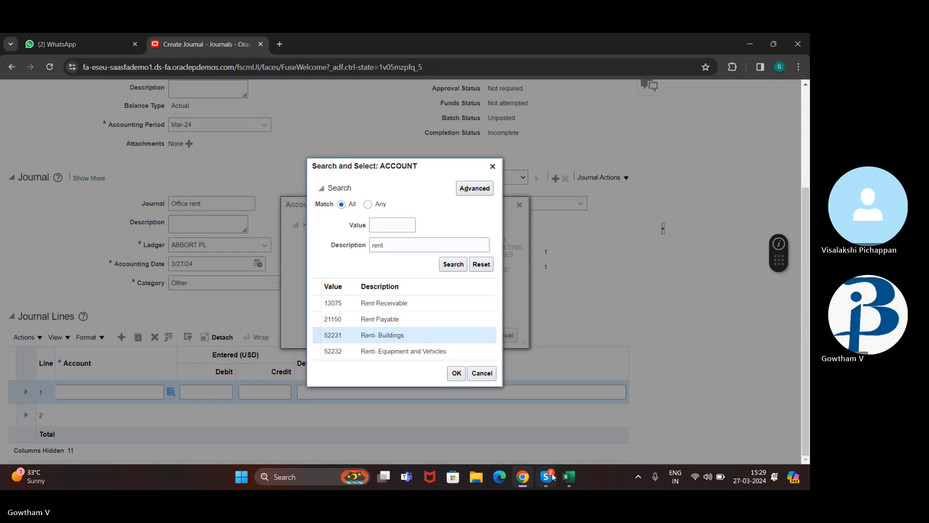
{"action": "mouse_move", "coordinate": [546, 476]}
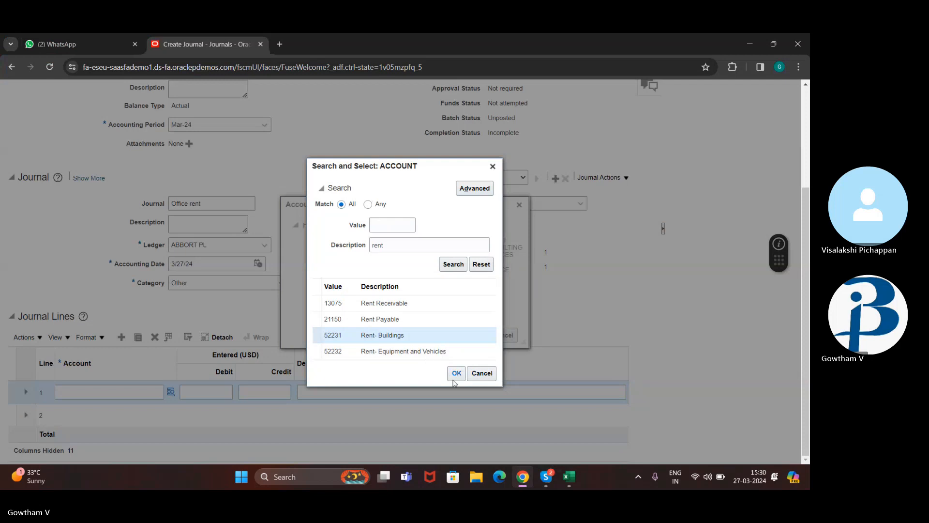
{"action": "left_click", "coordinate": [454, 380]}
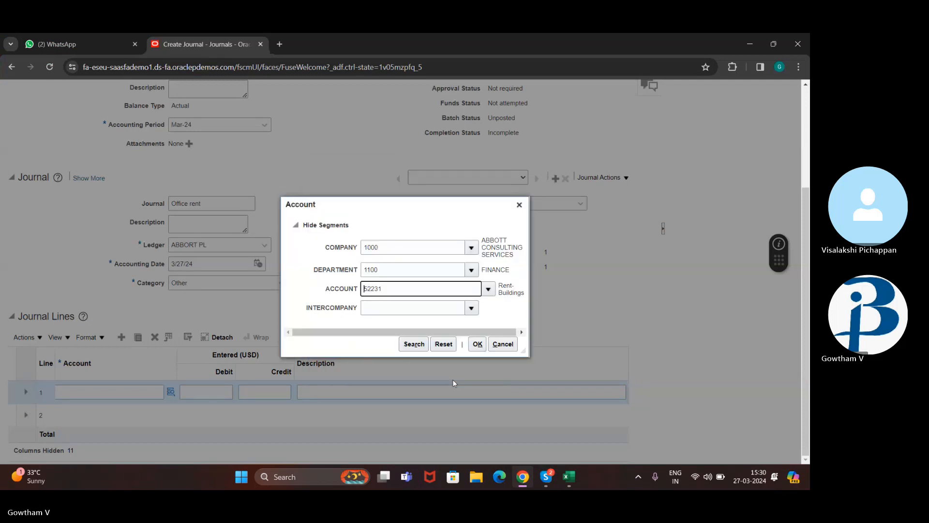
Set line 1's intercompany segment to 0000 DEFAULT and accept the account combination
{"action": "left_click", "coordinate": [478, 342]}
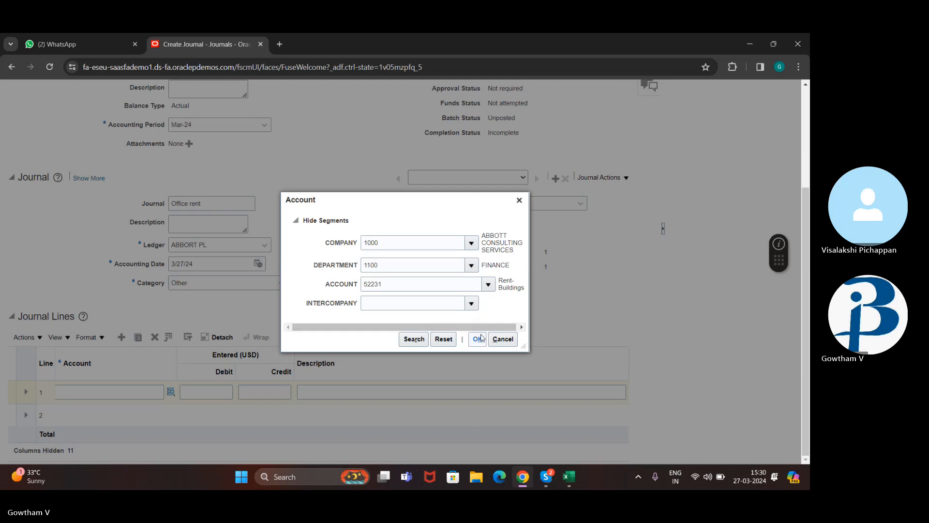
{"action": "left_click", "coordinate": [481, 339]}
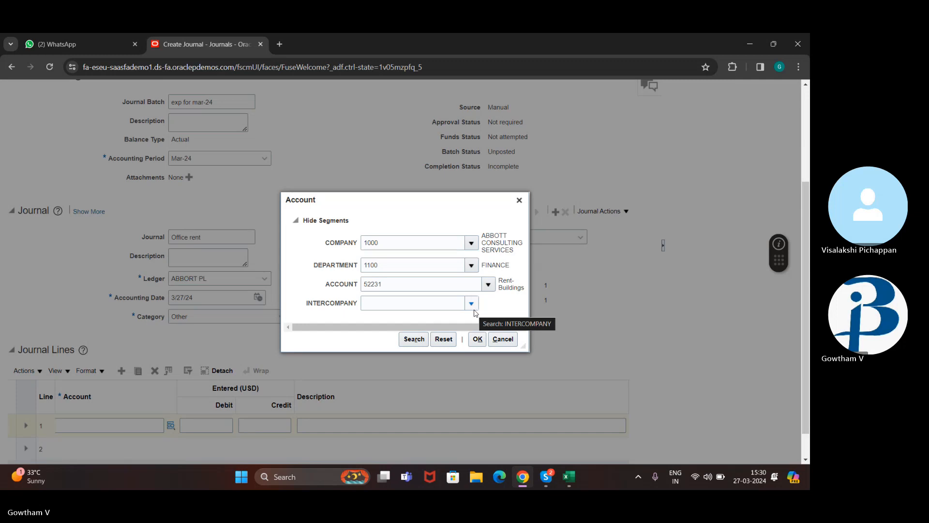
{"action": "left_click", "coordinate": [472, 304]}
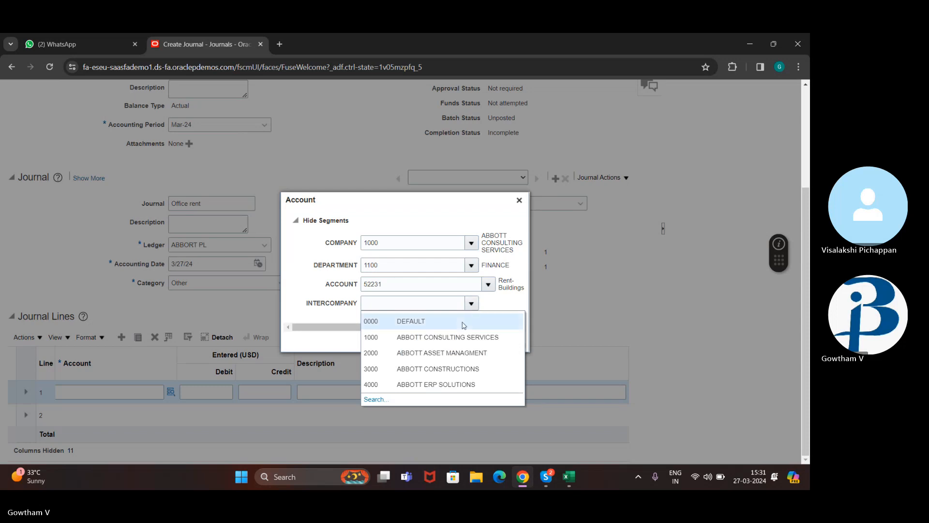
{"action": "left_click", "coordinate": [463, 324]}
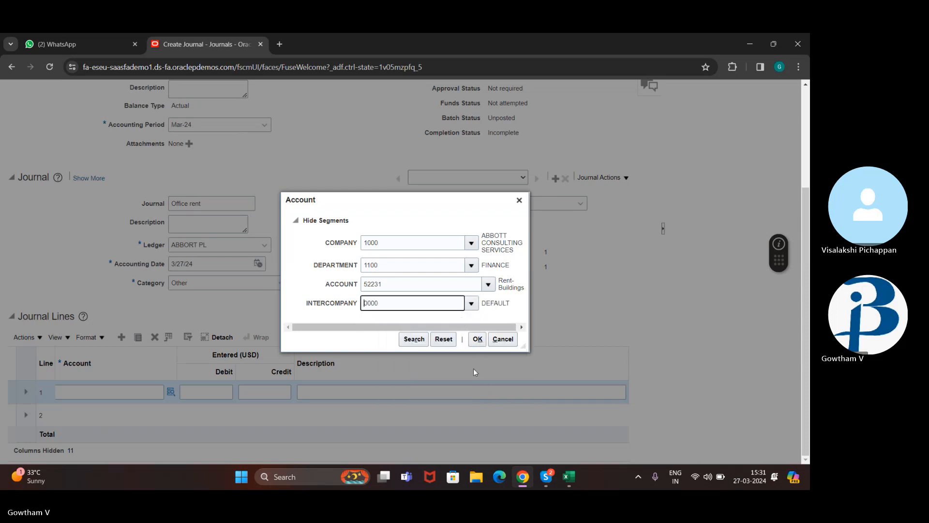
{"action": "left_click", "coordinate": [476, 340]}
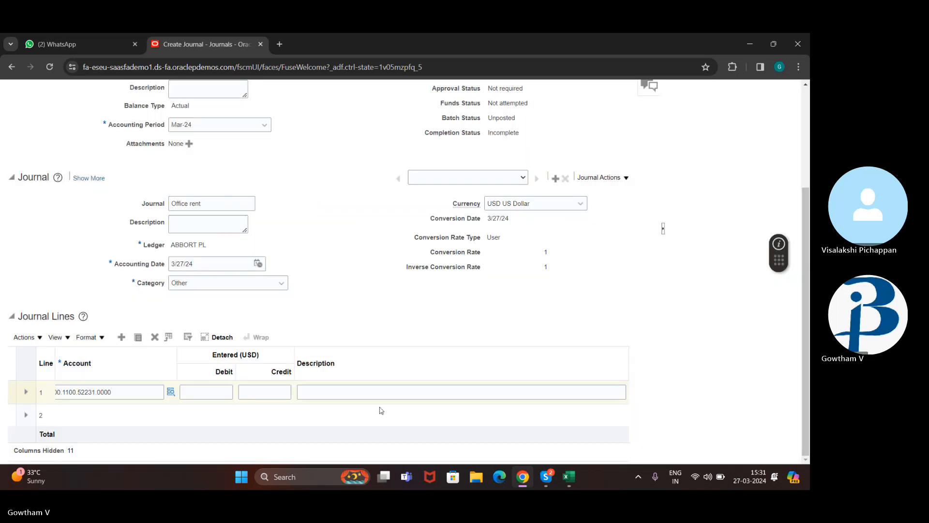
Enter 10,000.00 USD as the debit amount on journal line 1
{"action": "left_click", "coordinate": [216, 391]}
{"action": "type", "text": "100000.00"}
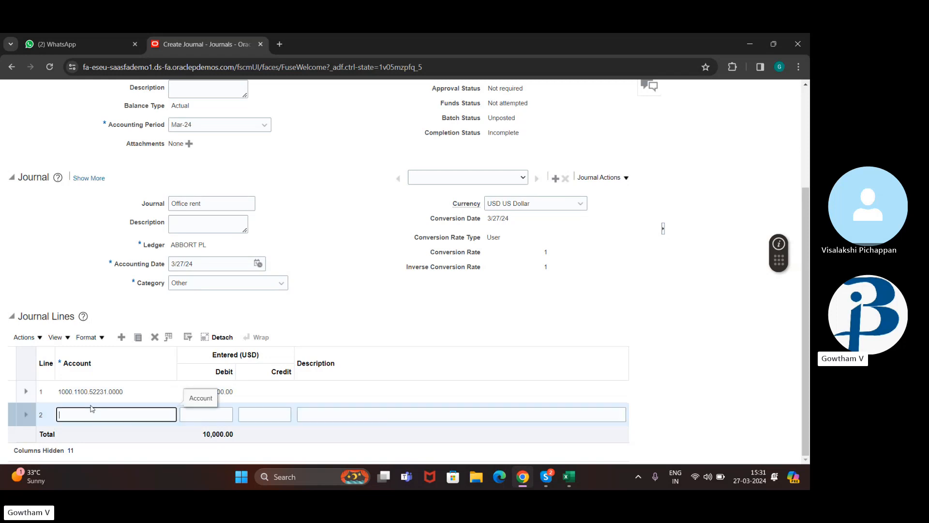
{"action": "key", "text": "Tab"}
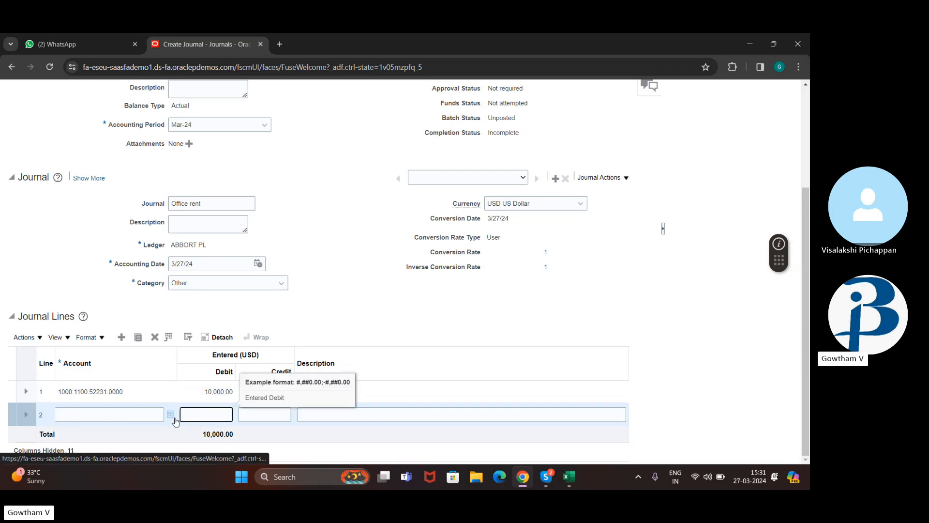
Set journal line 2's account segments to company 1000 ABBOTT CONSULTING SERVICES and department 1100 FINANCE
{"action": "left_click", "coordinate": [171, 414]}
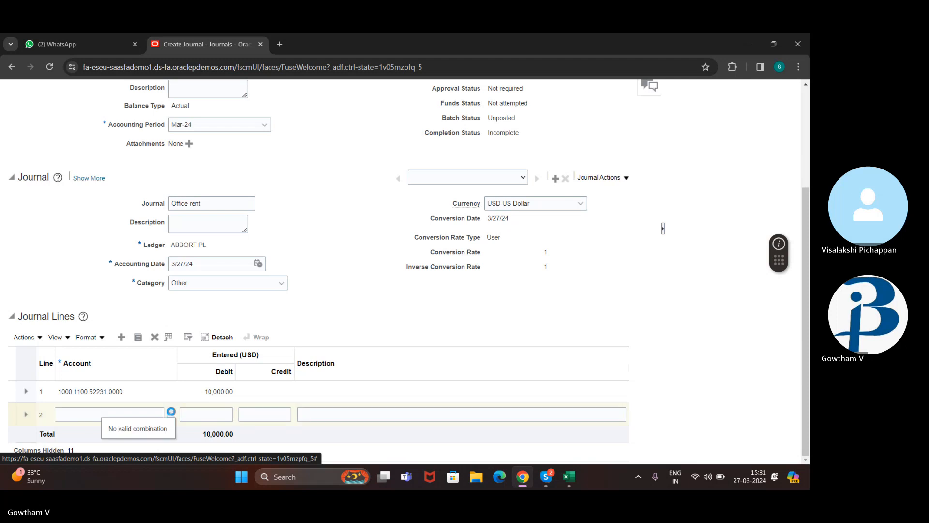
{"action": "left_click", "coordinate": [172, 412]}
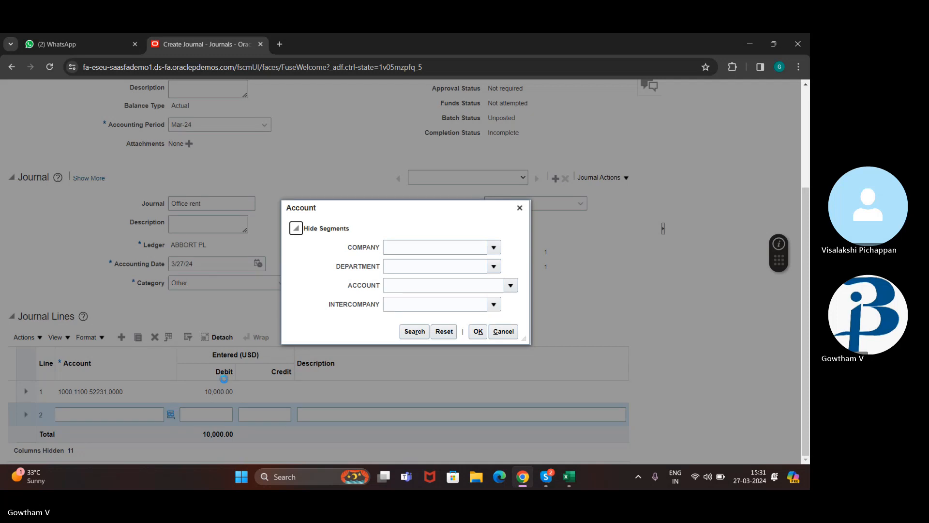
{"action": "left_click", "coordinate": [493, 248]}
{"action": "left_click", "coordinate": [504, 265]}
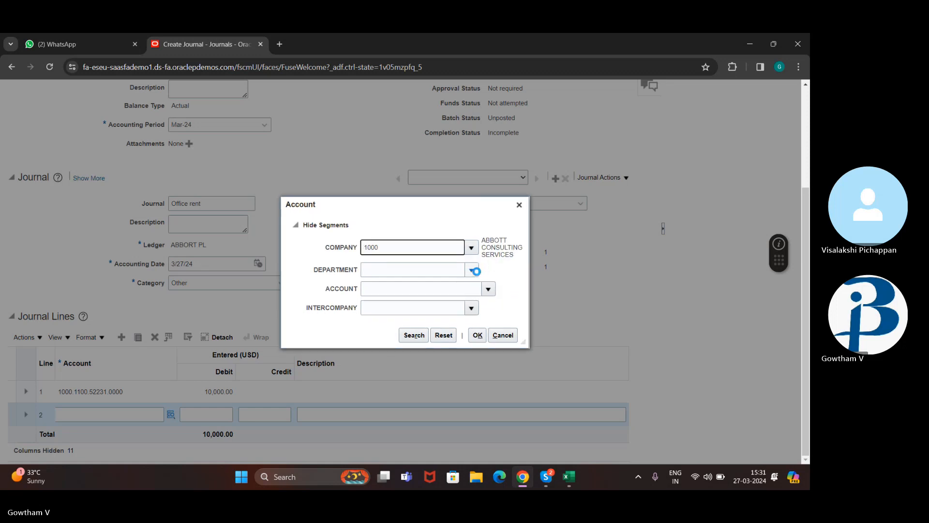
{"action": "left_click", "coordinate": [476, 271]}
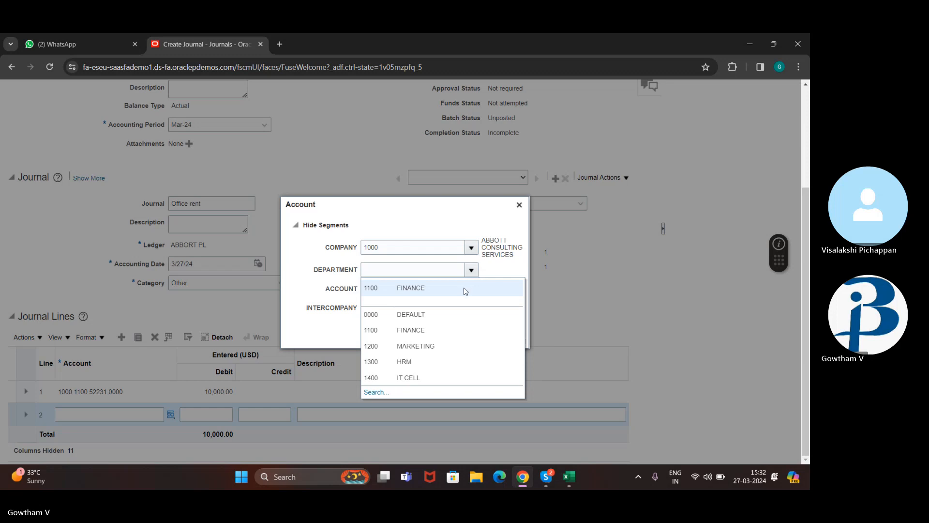
{"action": "left_click", "coordinate": [466, 292]}
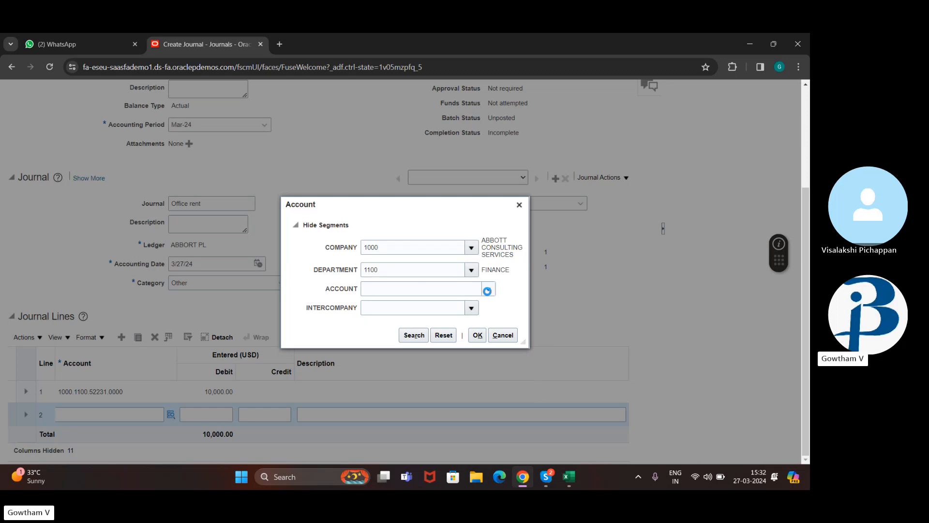
Search the account values for the description "cash" and choose 11015 Cash Clearing for line 2's account segment
{"action": "left_click", "coordinate": [488, 290]}
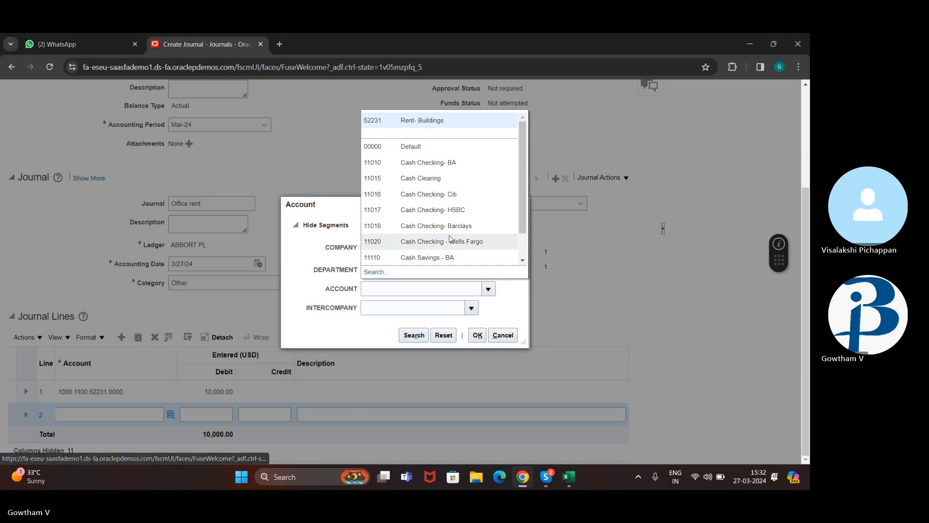
{"action": "scroll", "coordinate": [454, 223], "scroll_direction": "down", "scroll_amount": 1}
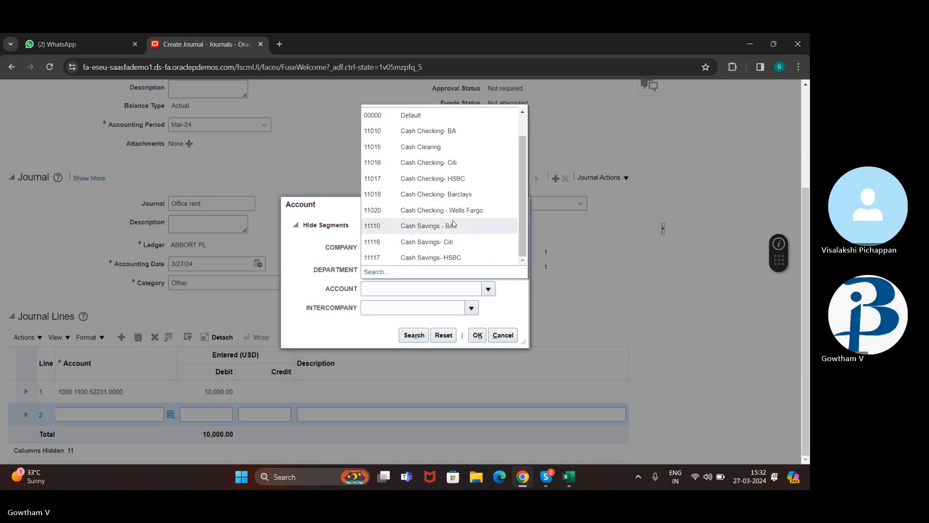
{"action": "left_click", "coordinate": [376, 272]}
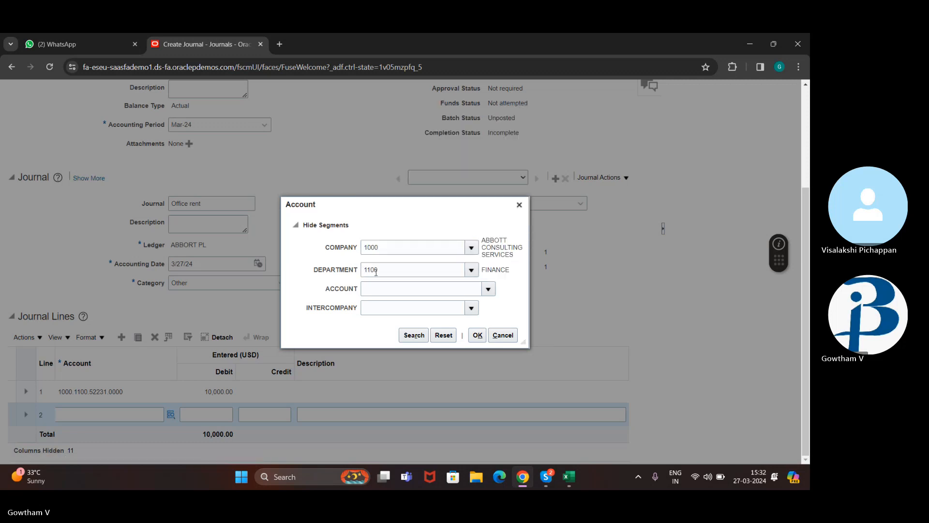
{"action": "left_click", "coordinate": [389, 274]}
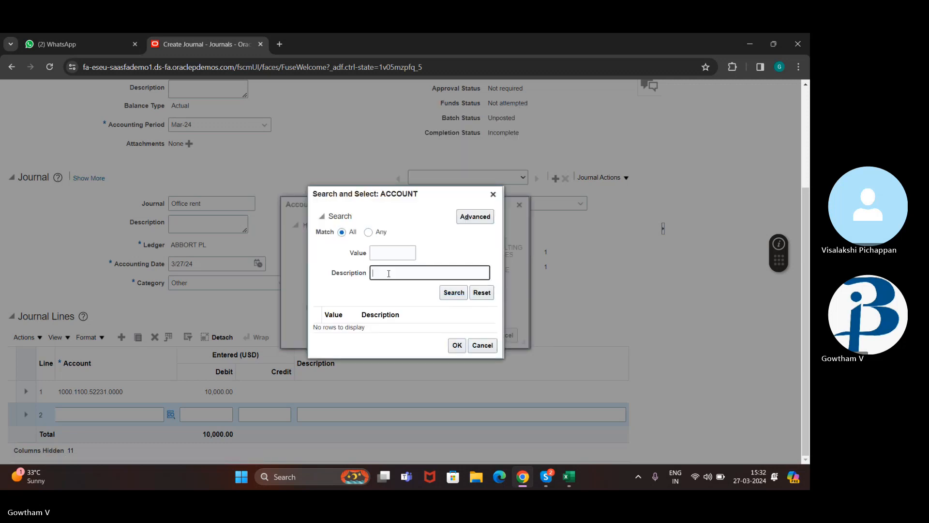
{"action": "type", "text": "cash"}
{"action": "left_click", "coordinate": [446, 294]}
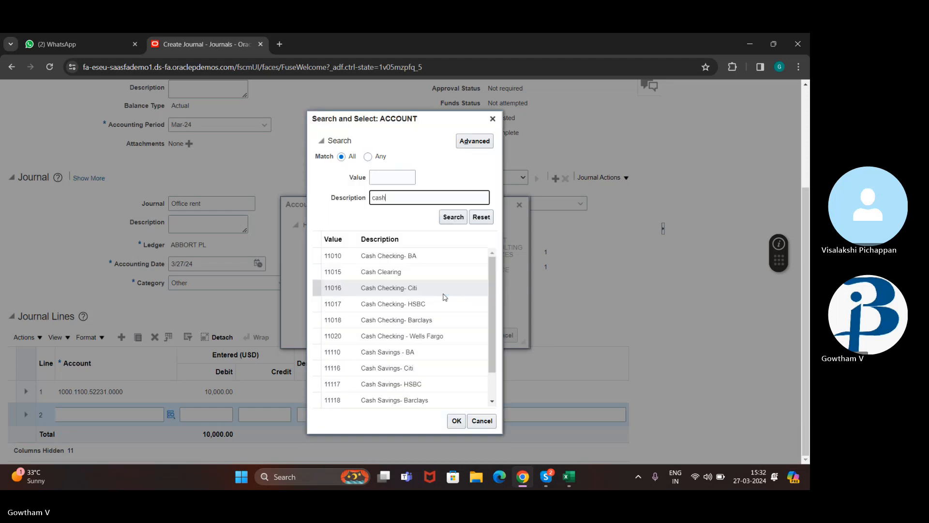
{"action": "scroll", "coordinate": [445, 297], "scroll_direction": "down", "scroll_amount": 1}
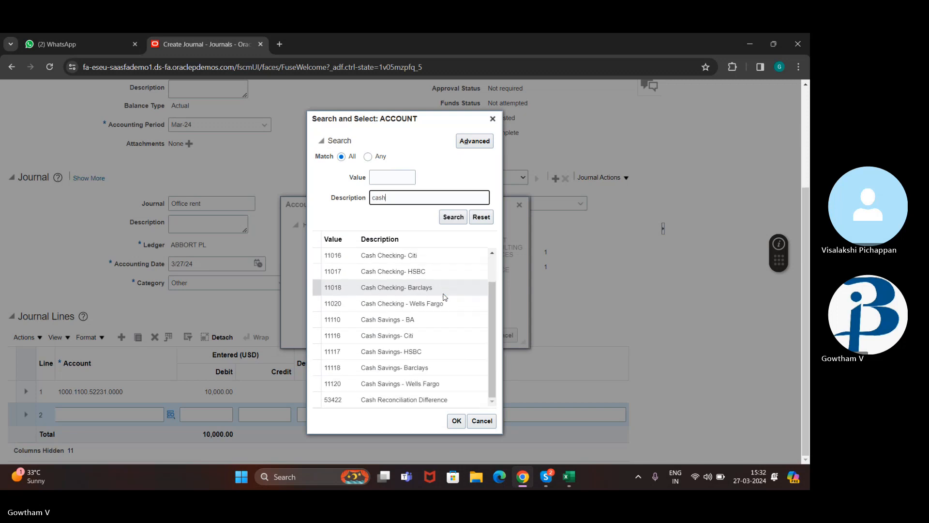
{"action": "scroll", "coordinate": [445, 297], "scroll_direction": "up", "scroll_amount": 3}
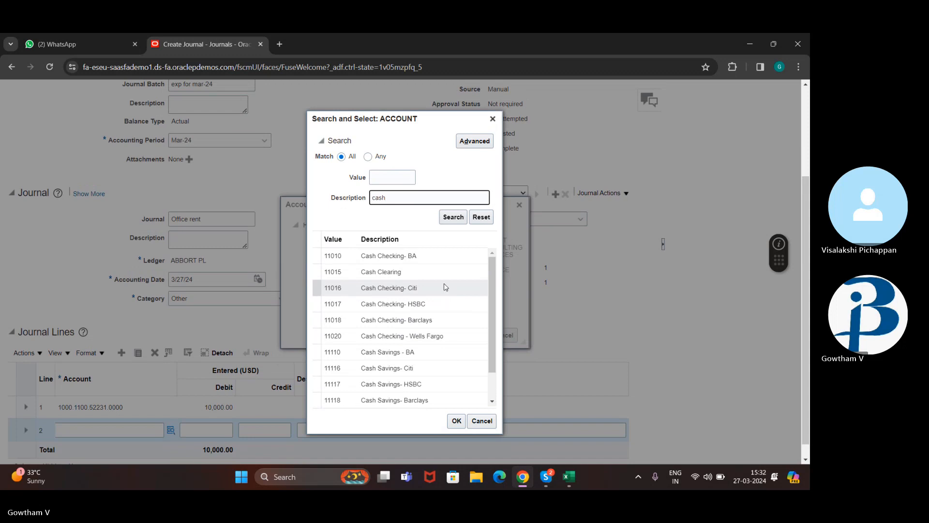
{"action": "left_click", "coordinate": [445, 276]}
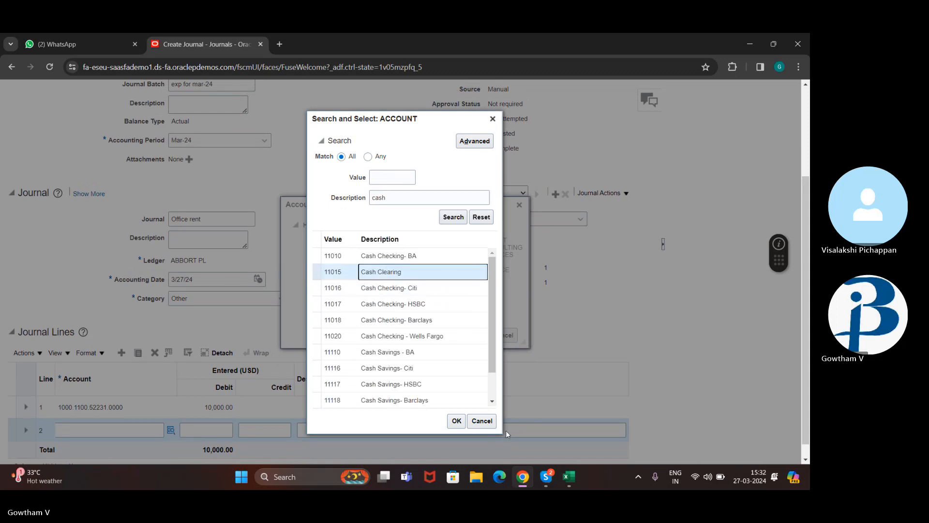
{"action": "left_click", "coordinate": [456, 421]}
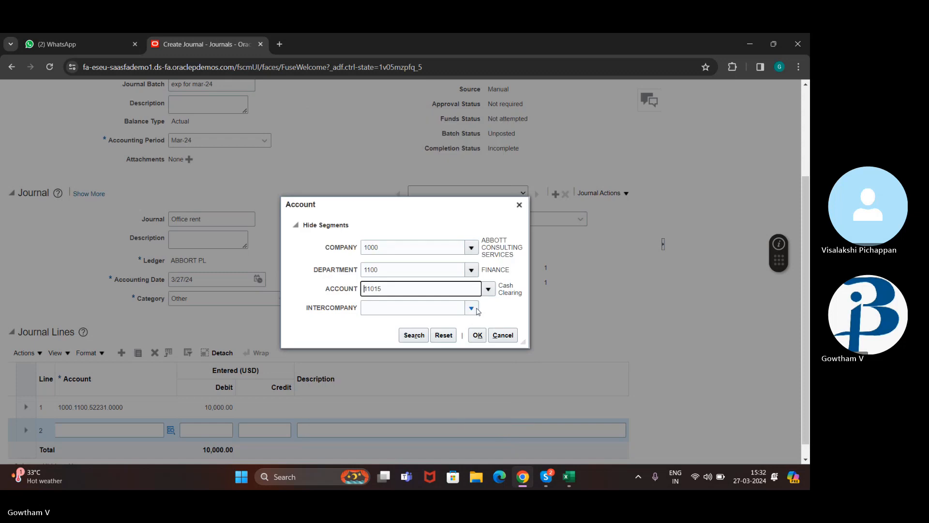
Set line 2's intercompany segment to 0000 DEFAULT and accept the account combination
{"action": "left_click", "coordinate": [471, 308]}
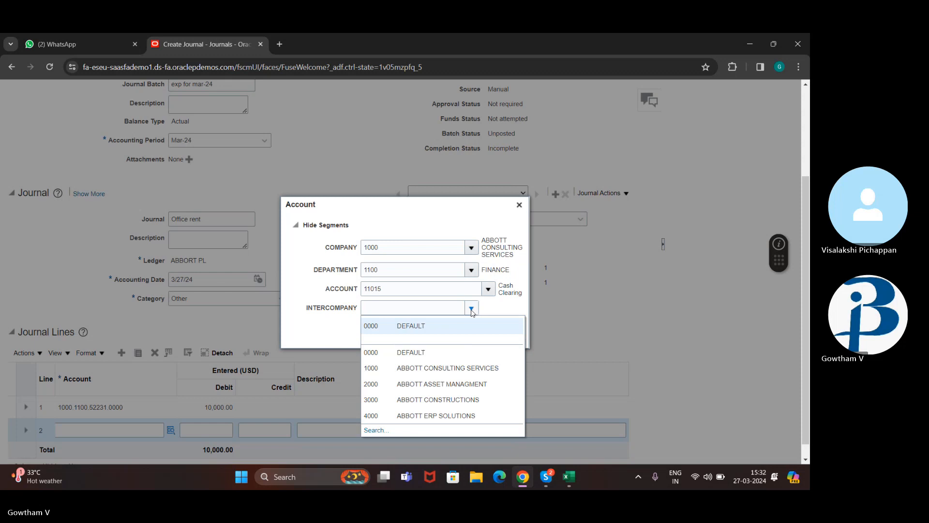
{"action": "left_click", "coordinate": [445, 330]}
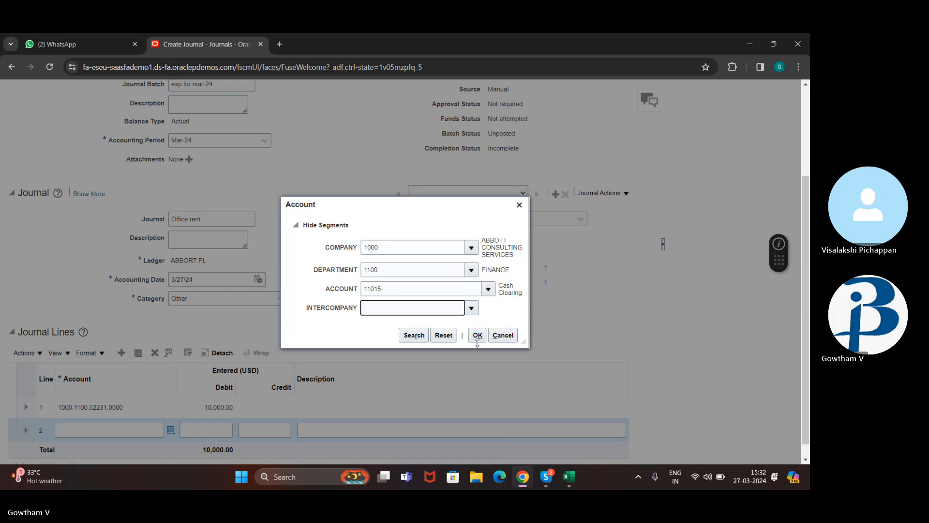
{"action": "left_click", "coordinate": [483, 335]}
{"action": "left_click", "coordinate": [480, 337]}
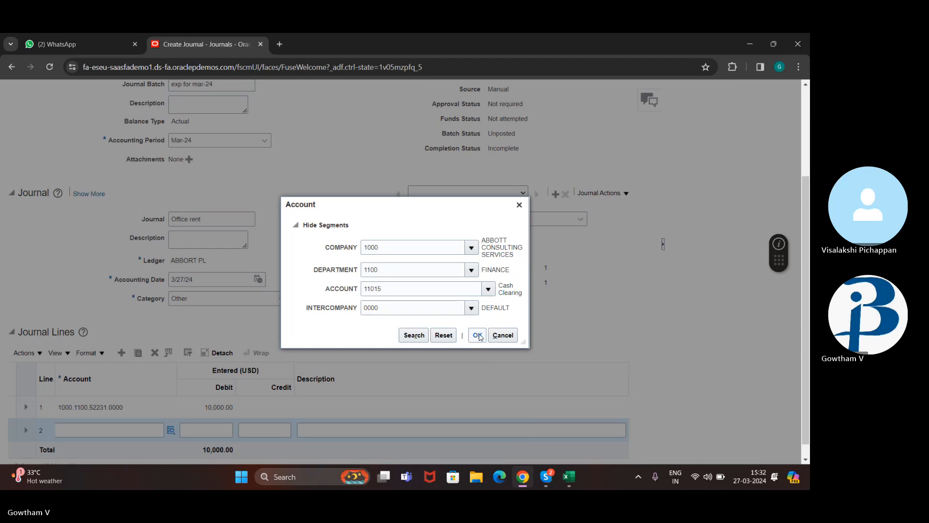
{"action": "left_click", "coordinate": [479, 336]}
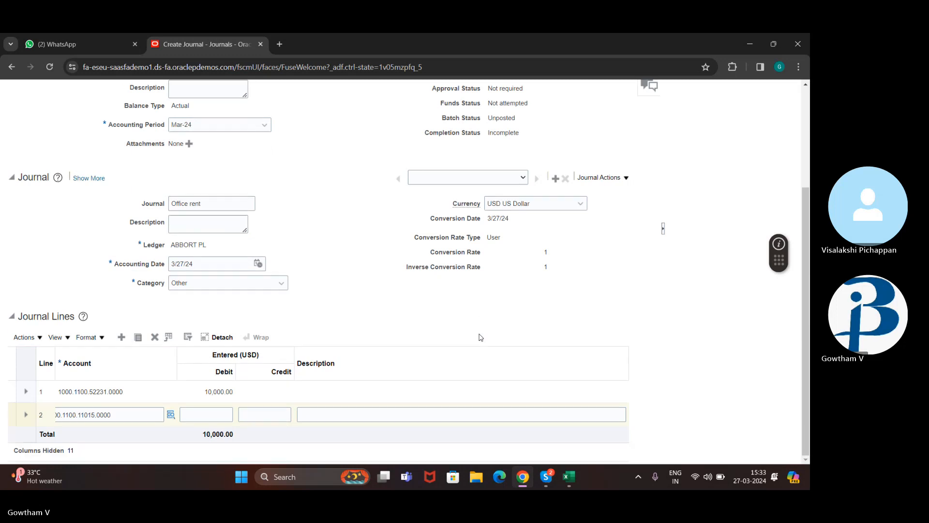
Enter 10000 USD as the credit amount on journal line 2
{"action": "left_click", "coordinate": [252, 413]}
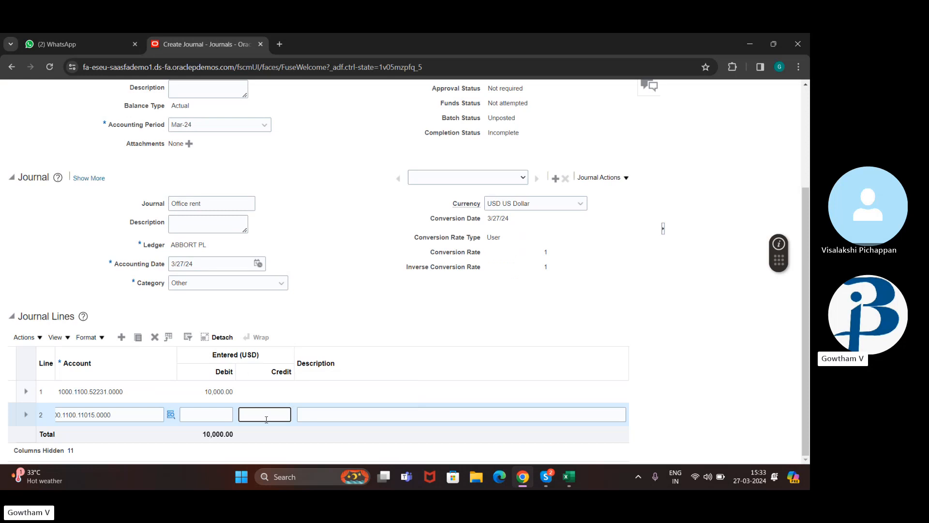
{"action": "type", "text": "10000"}
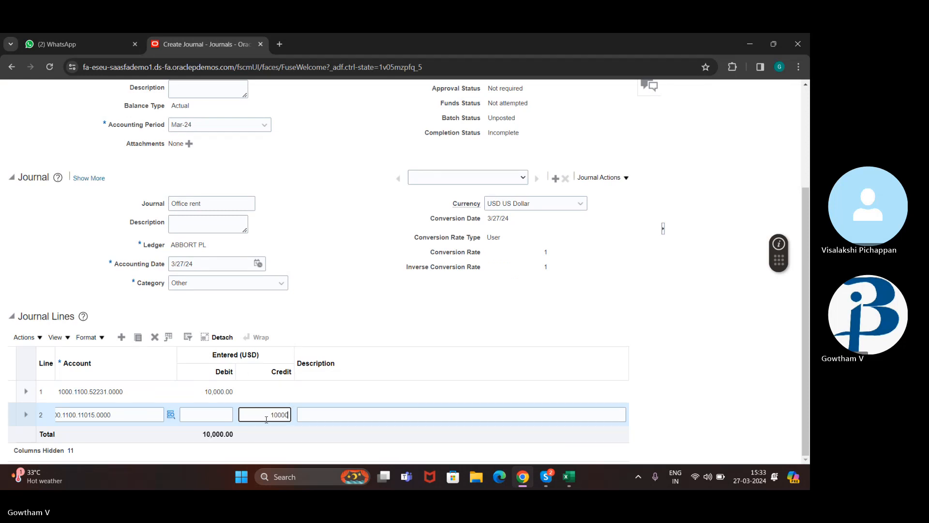
{"action": "double_click", "coordinate": [381, 248]}
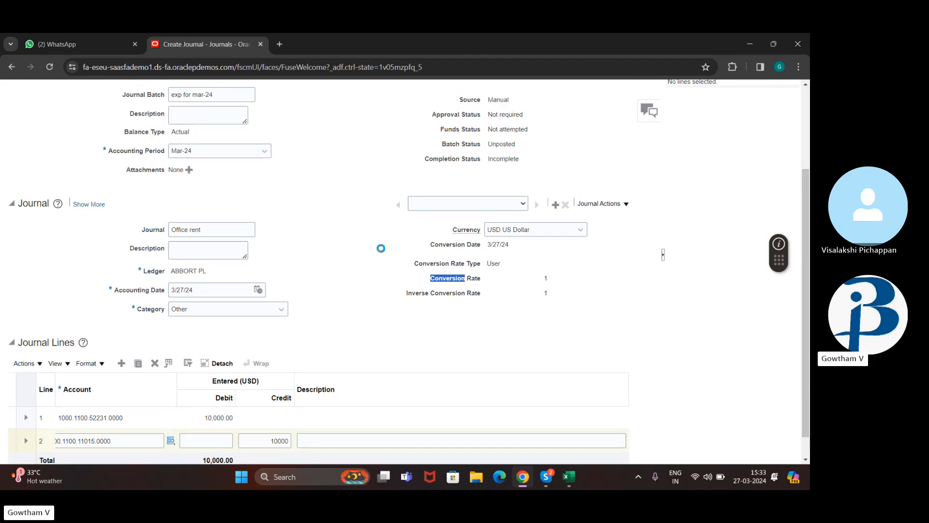
Save the Office rent journal in batch exp for mar-24, keeping it open for editing
{"action": "scroll", "coordinate": [381, 248], "scroll_direction": "up", "scroll_amount": 3}
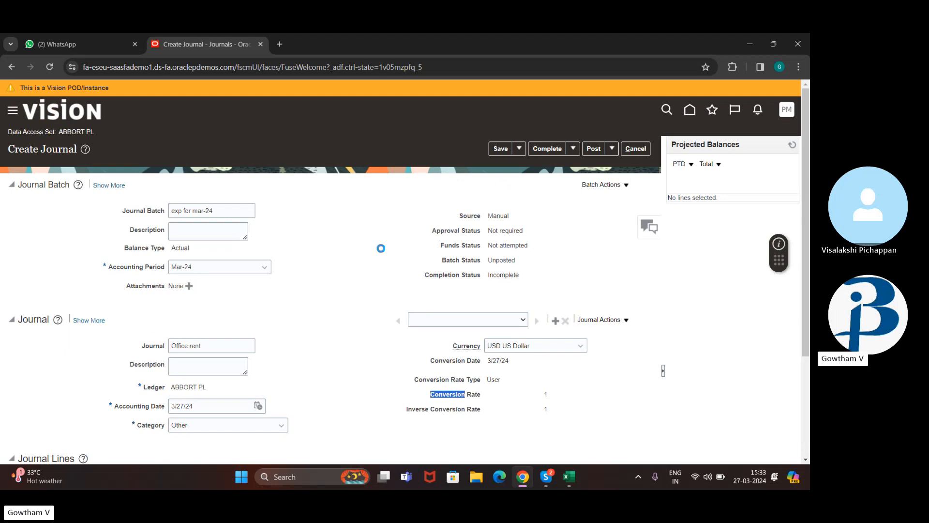
{"action": "left_click", "coordinate": [611, 149]}
{"action": "left_click", "coordinate": [612, 150]}
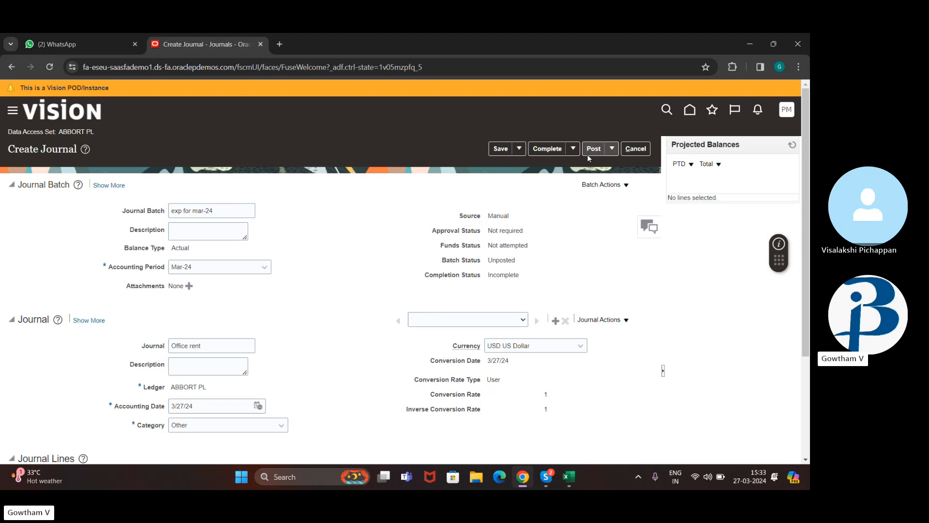
{"action": "left_click", "coordinate": [573, 148]}
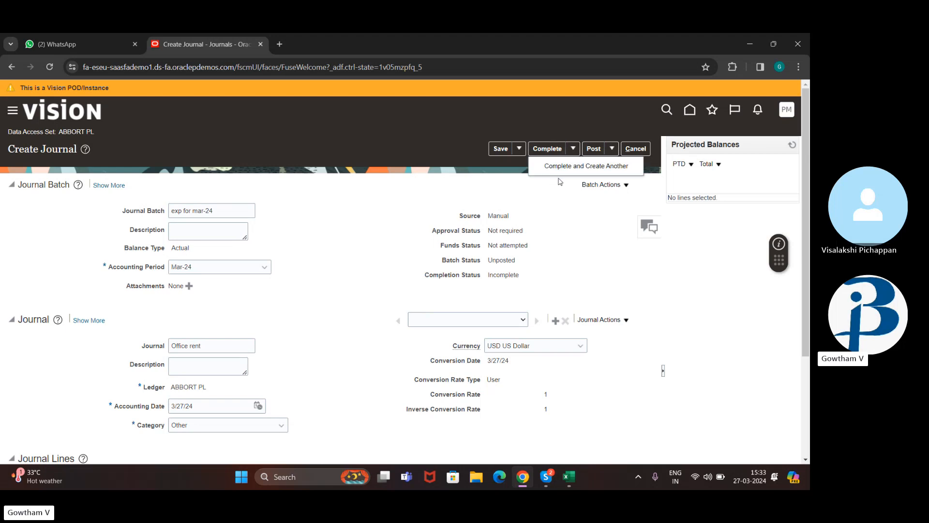
{"action": "left_click", "coordinate": [572, 227]}
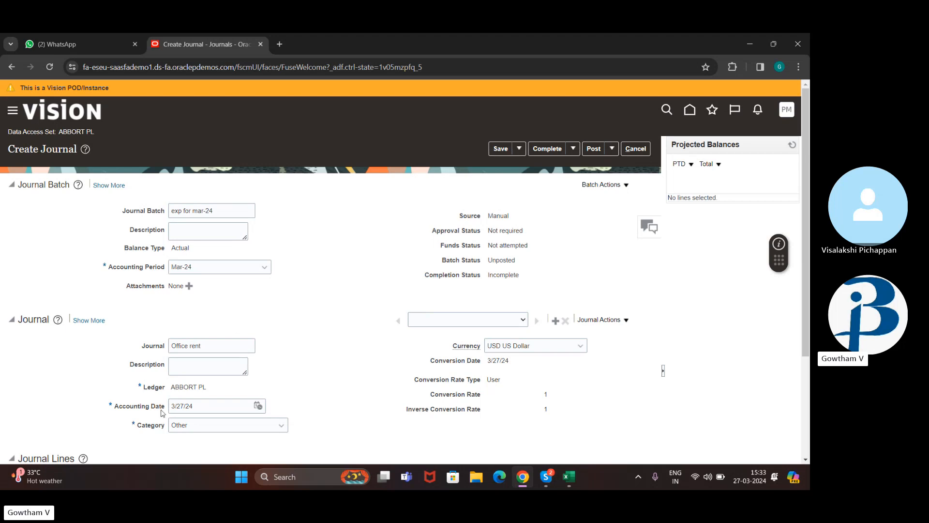
{"action": "left_click", "coordinate": [519, 148]}
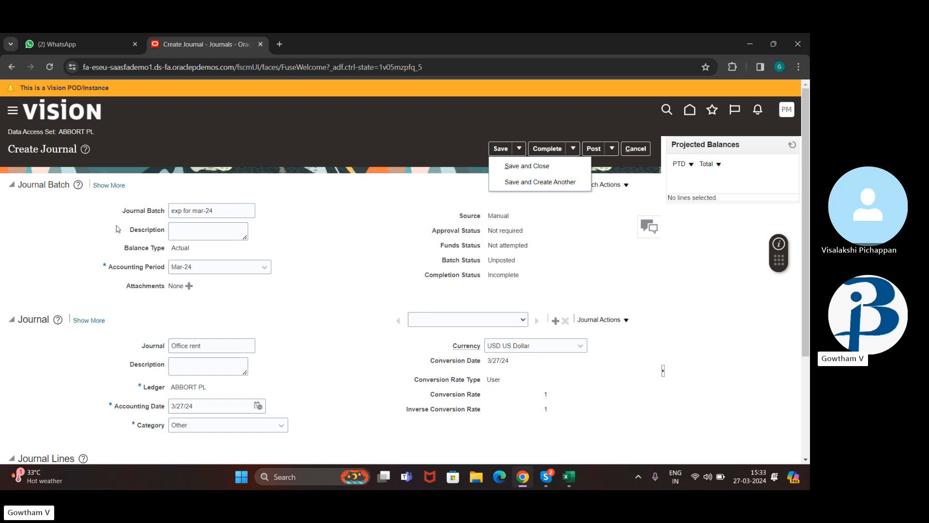
{"action": "left_click", "coordinate": [496, 148]}
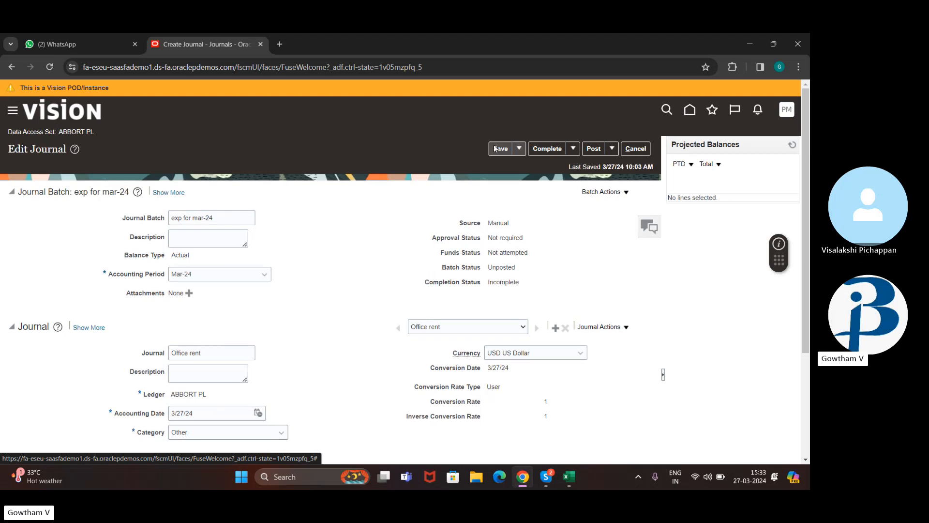
Post the saved journal batch and acknowledge the submission confirmation
{"action": "left_click", "coordinate": [613, 149]}
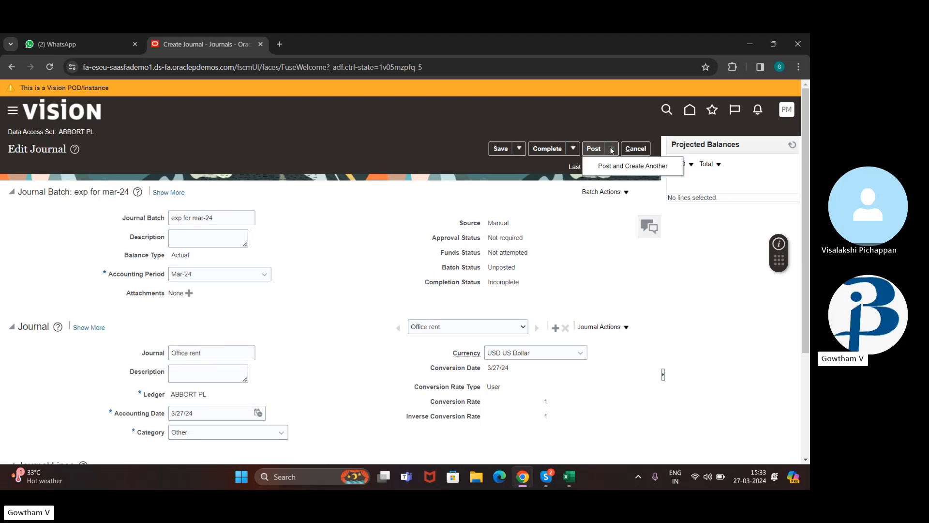
{"action": "left_click", "coordinate": [596, 149]}
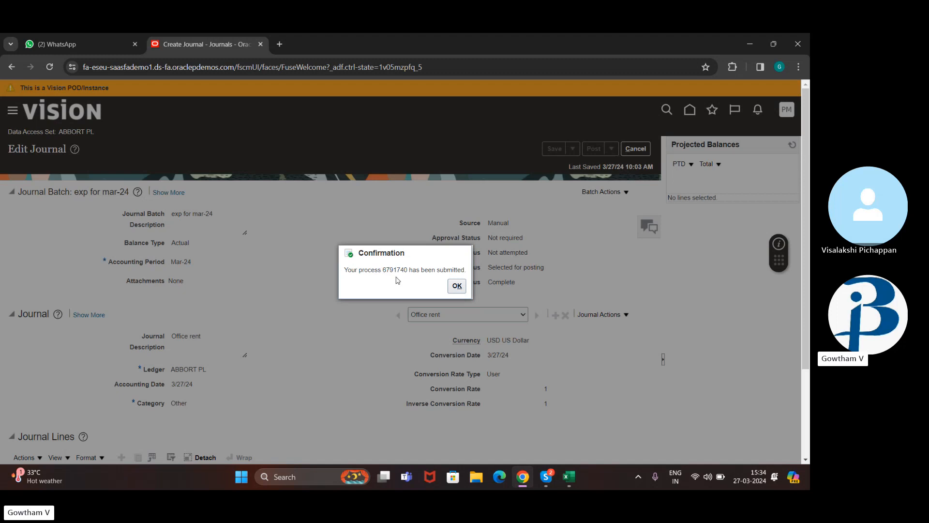
{"action": "left_click", "coordinate": [455, 285]}
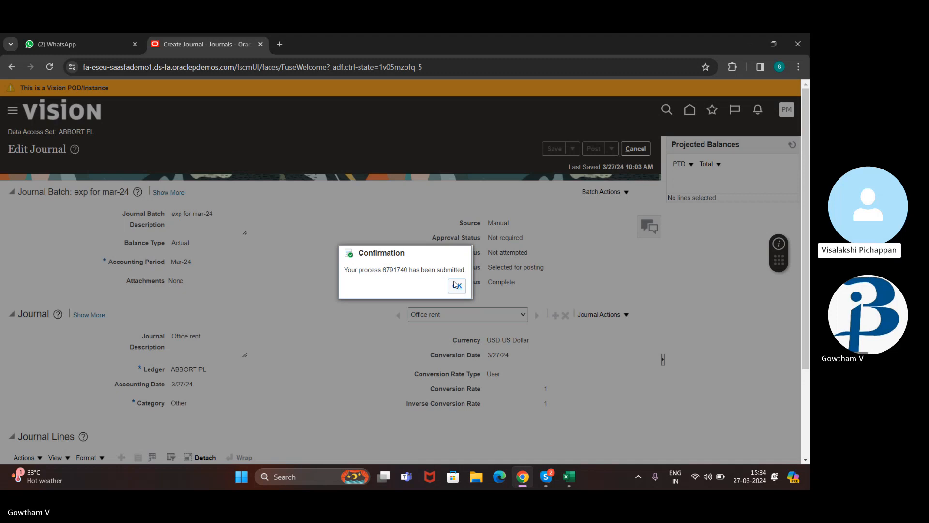
{"action": "left_click", "coordinate": [455, 285]}
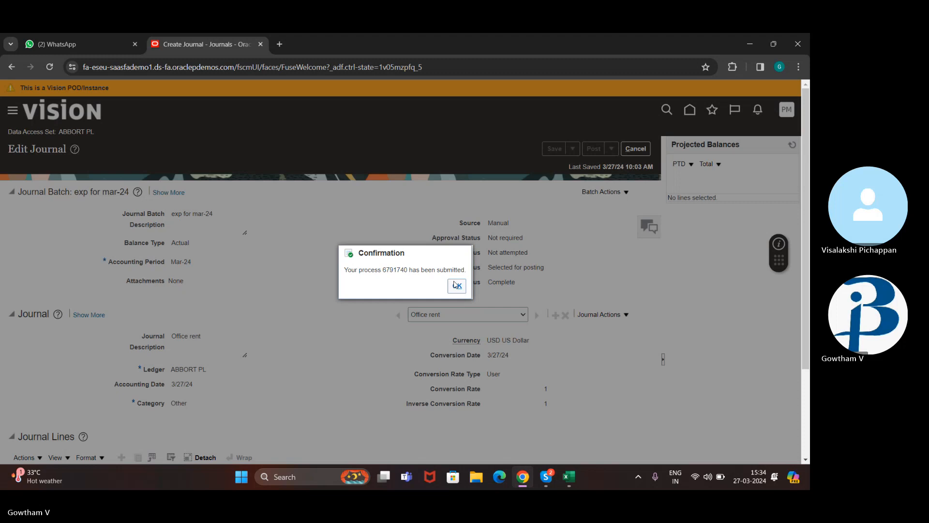
{"action": "left_click", "coordinate": [455, 285]}
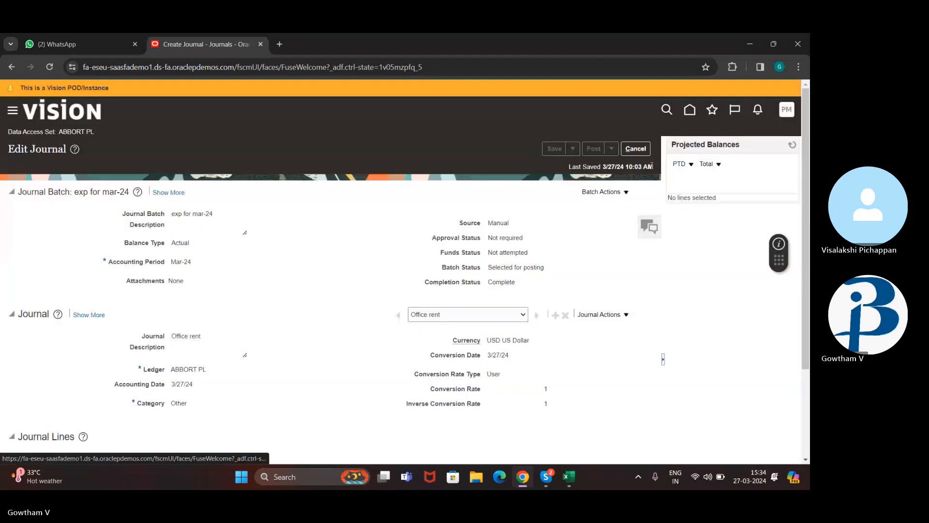
Leave the posted journal and open the Manage Journals task
{"action": "left_click", "coordinate": [643, 149]}
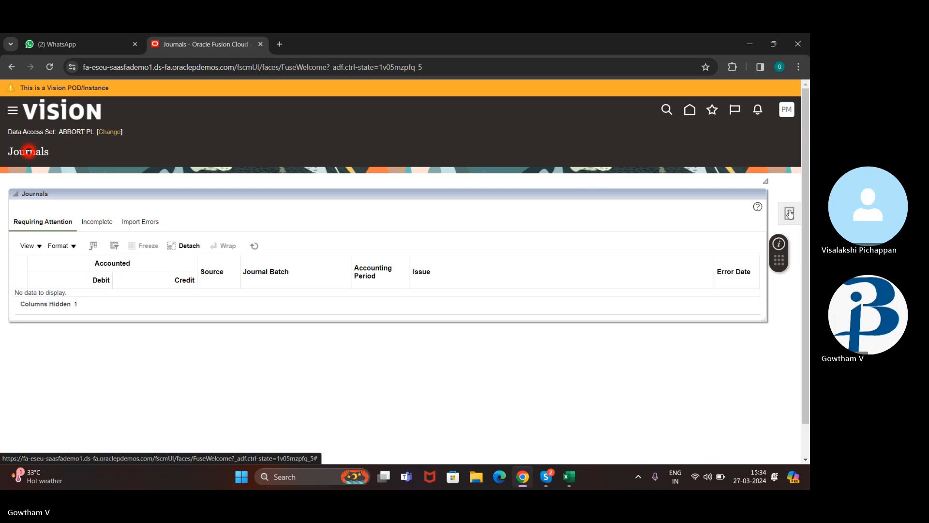
{"action": "left_click", "coordinate": [790, 213]}
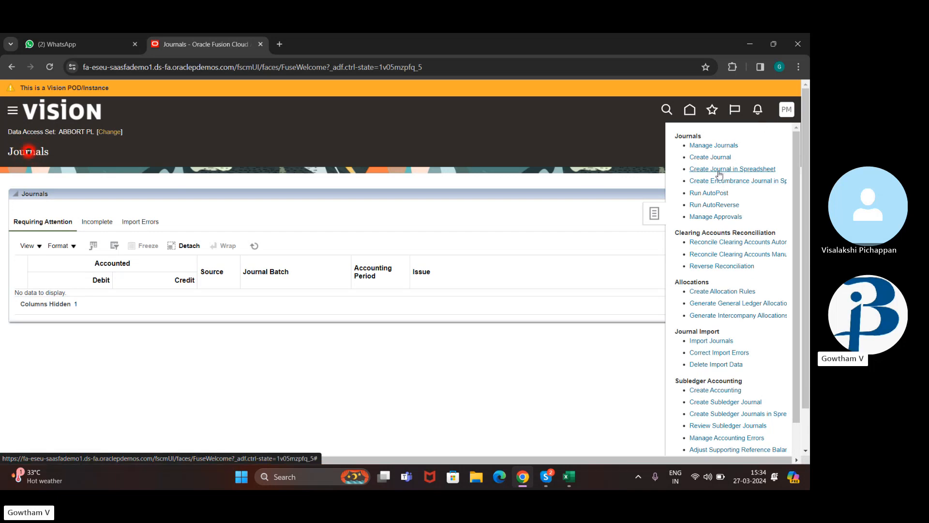
{"action": "left_click", "coordinate": [725, 145]}
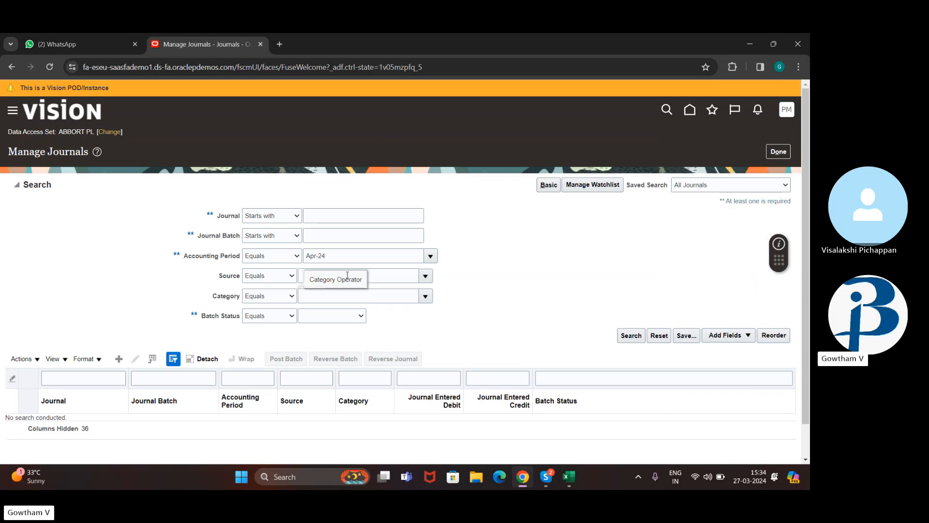
Search the journals for batch exp for mar-24 in accounting period Mar-24
{"action": "left_click", "coordinate": [430, 258]}
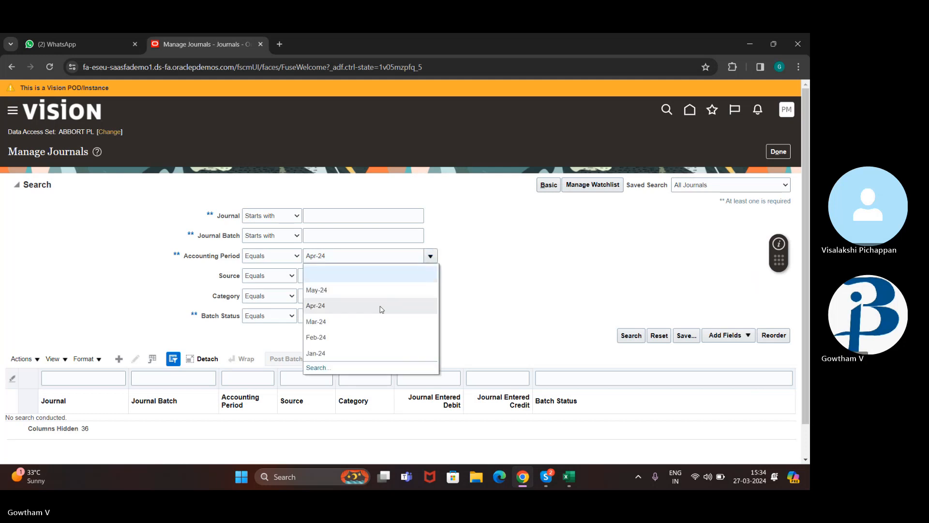
{"action": "left_click", "coordinate": [346, 322]}
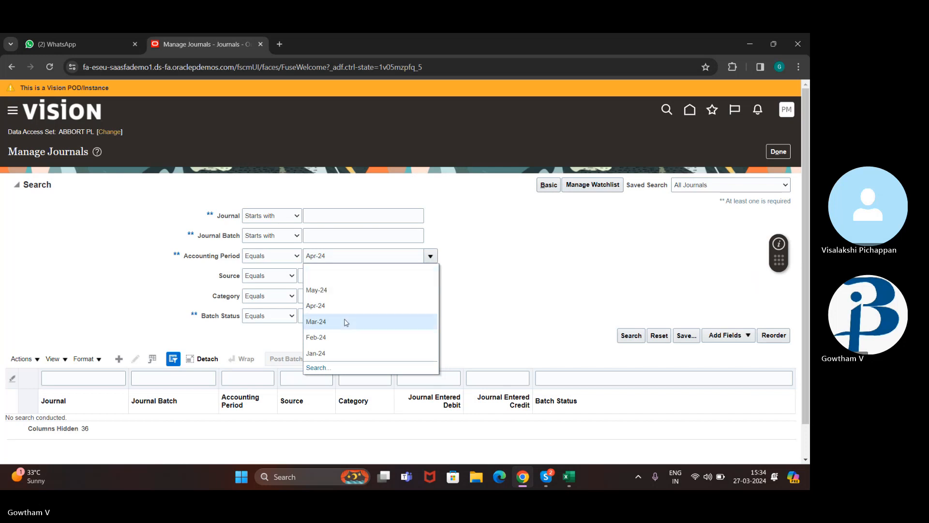
{"action": "left_click", "coordinate": [334, 237]}
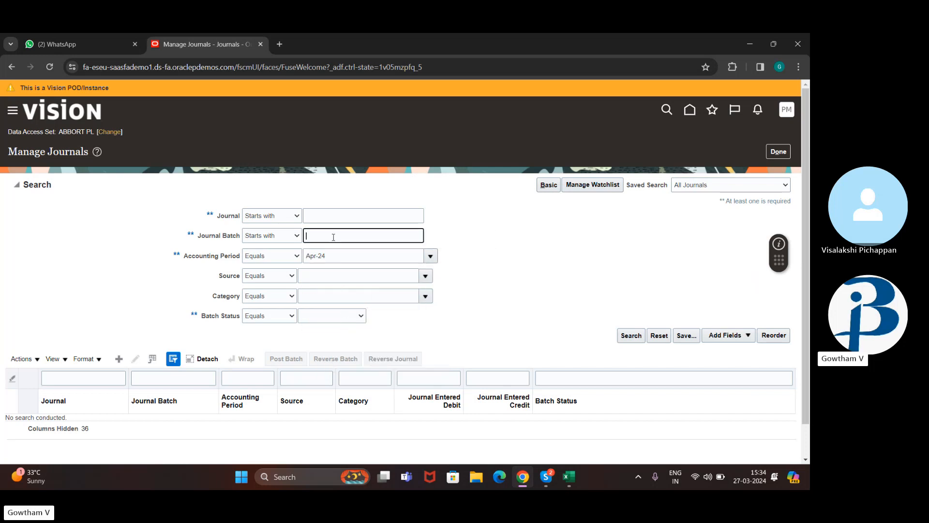
{"action": "type", "text": "exp for mai"}
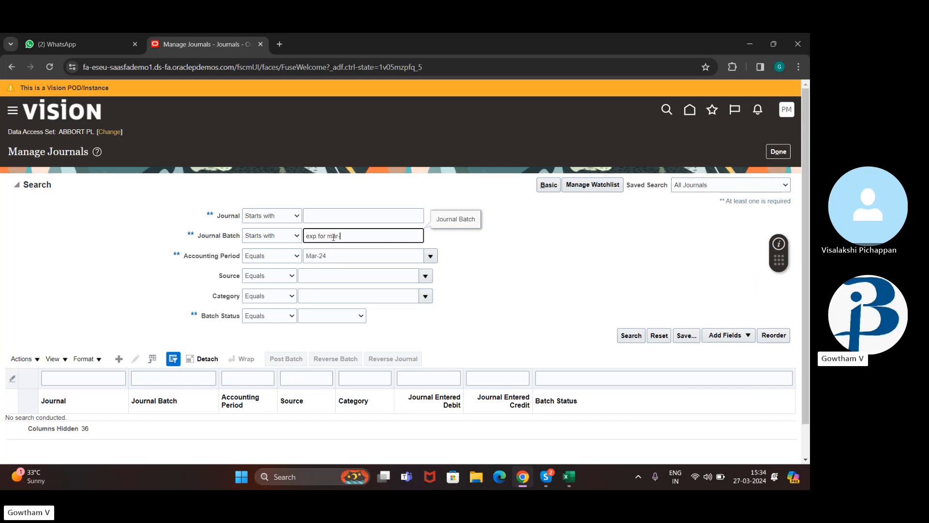
{"action": "type", "text": "-24"}
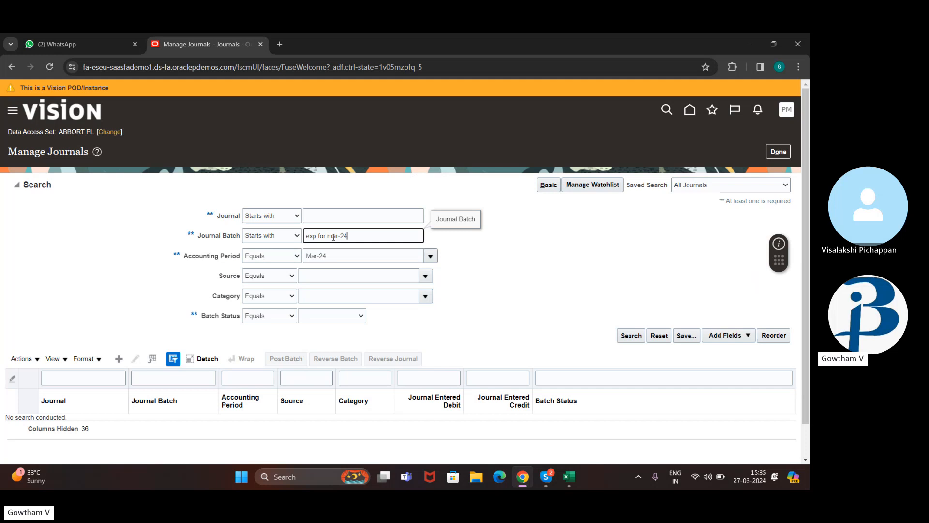
{"action": "left_click", "coordinate": [634, 339]}
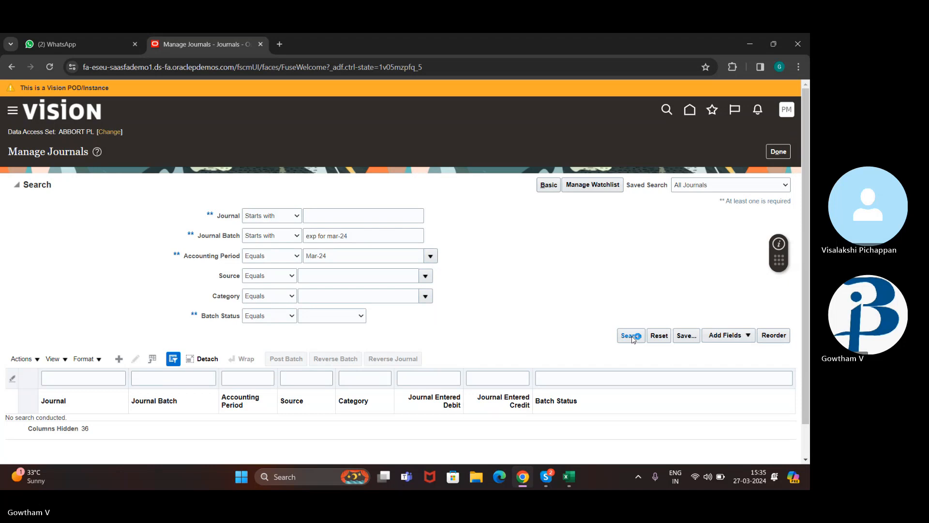
{"action": "mouse_move", "coordinate": [547, 477]}
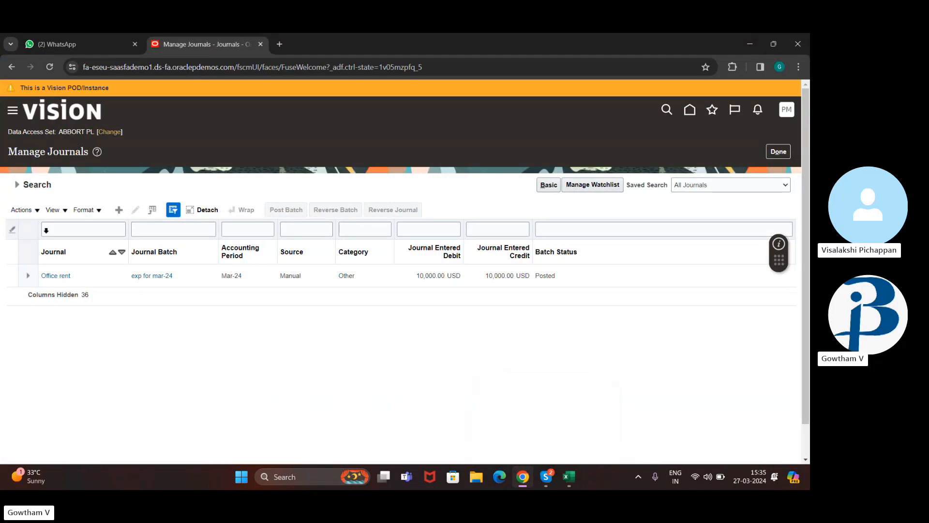
Open the Office rent journal from the search results
{"action": "left_click", "coordinate": [180, 278]}
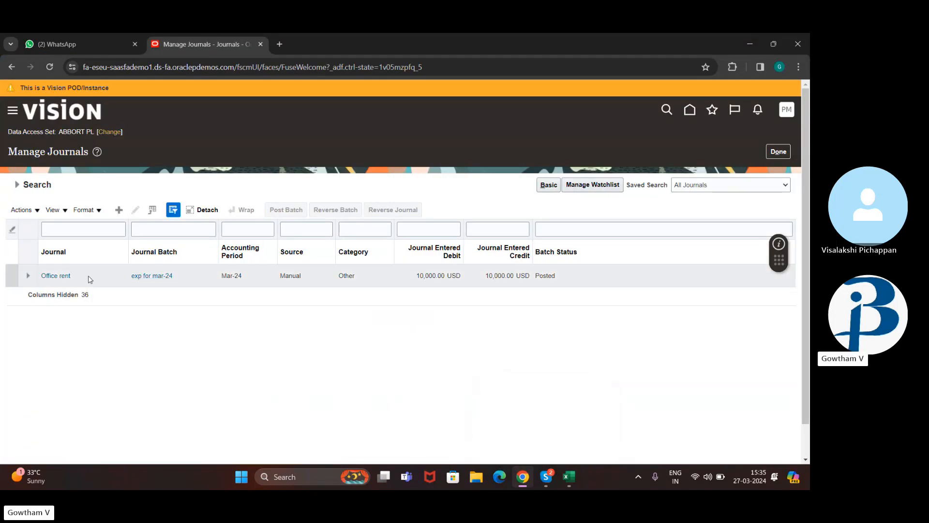
{"action": "left_click", "coordinate": [56, 276]}
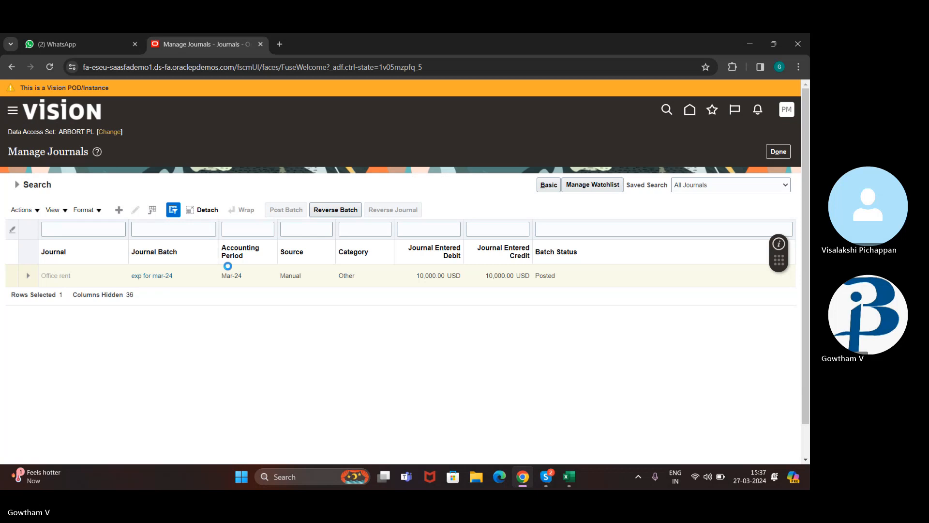
{"action": "left_click", "coordinate": [777, 152]}
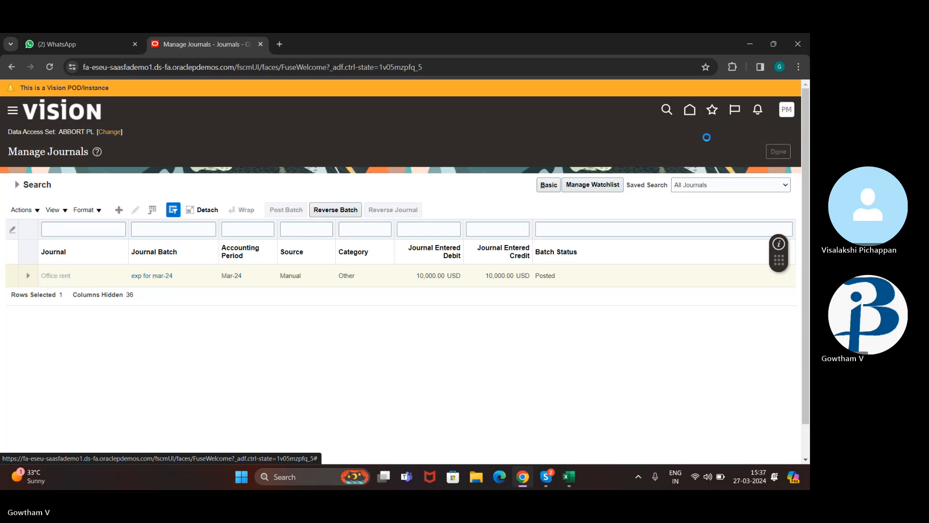
{"action": "mouse_move", "coordinate": [546, 477]}
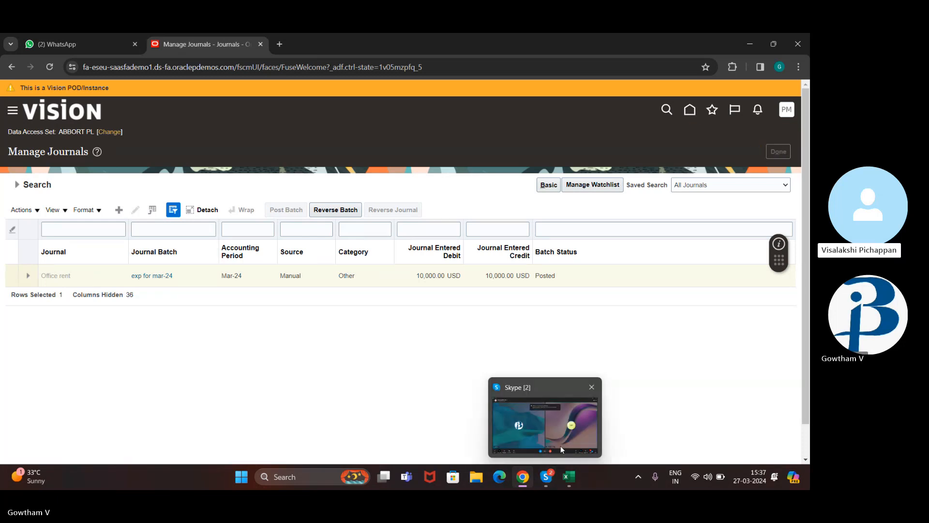
{"action": "mouse_move", "coordinate": [561, 446]}
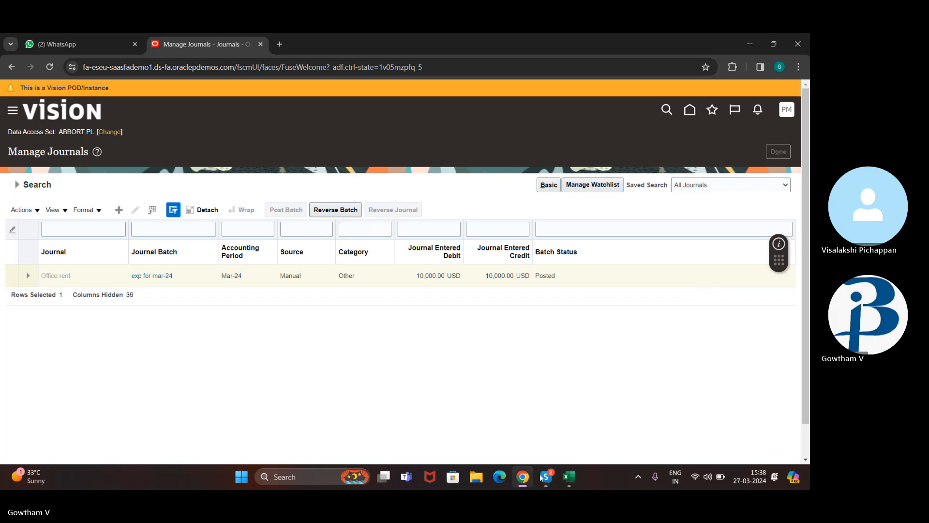
{"action": "mouse_move", "coordinate": [553, 490]}
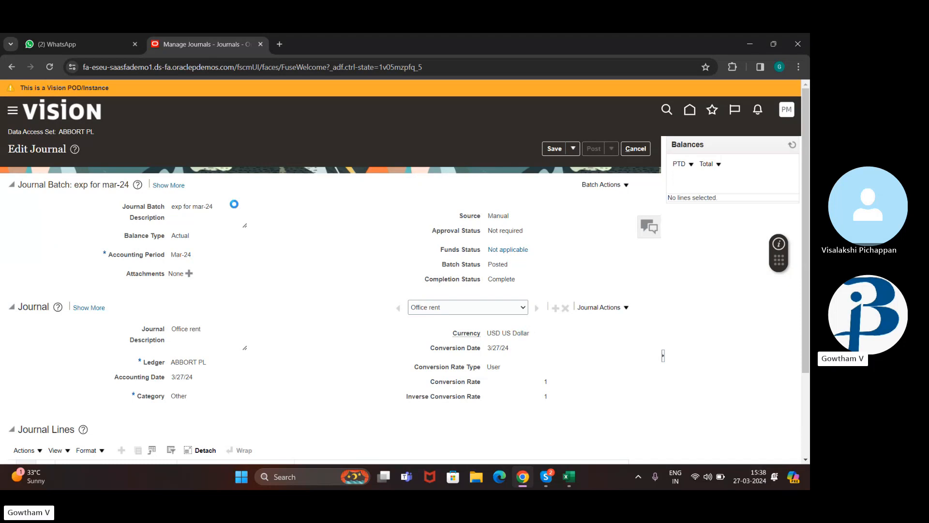
Review the Office rent journal's batch details, posting status, currency and conversion data, and debit and credit lines
{"action": "scroll", "coordinate": [229, 206], "scroll_direction": "down", "scroll_amount": 3}
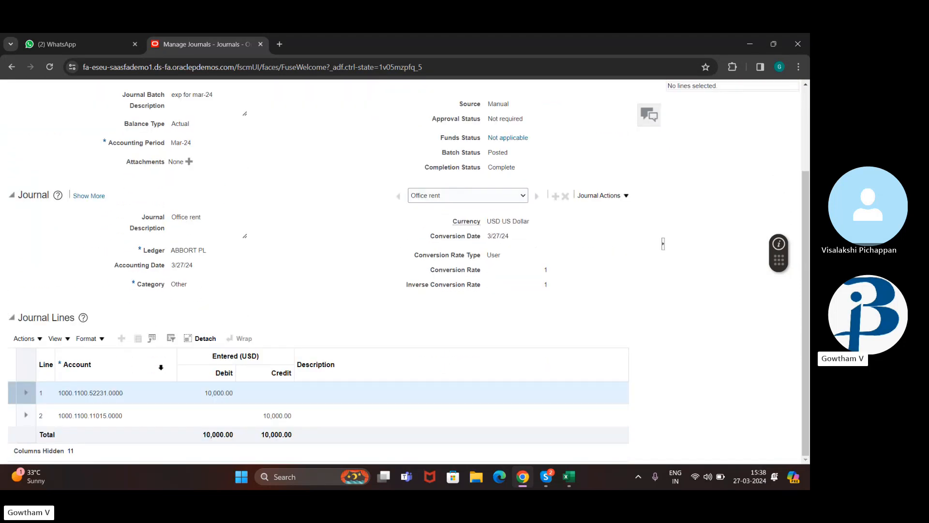
{"action": "scroll", "coordinate": [207, 286], "scroll_direction": "up", "scroll_amount": 1}
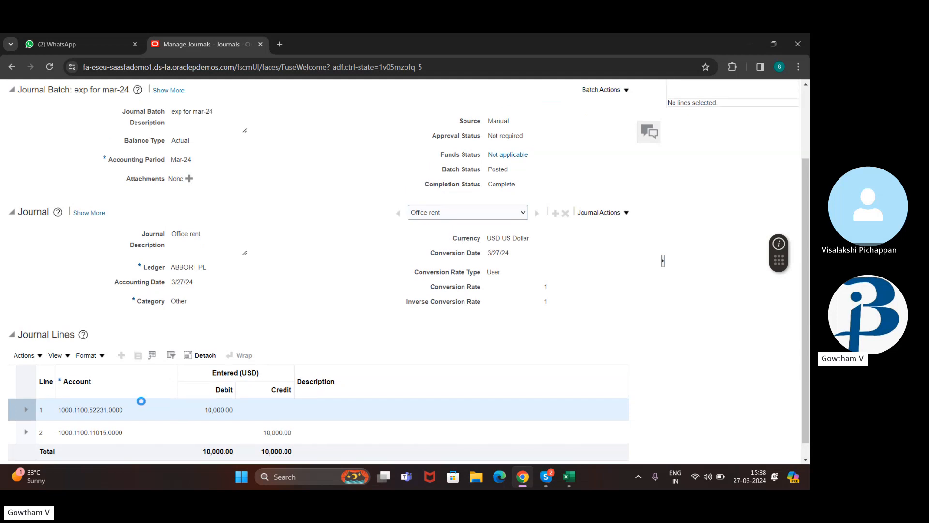
{"action": "scroll", "coordinate": [138, 402], "scroll_direction": "down", "scroll_amount": 1}
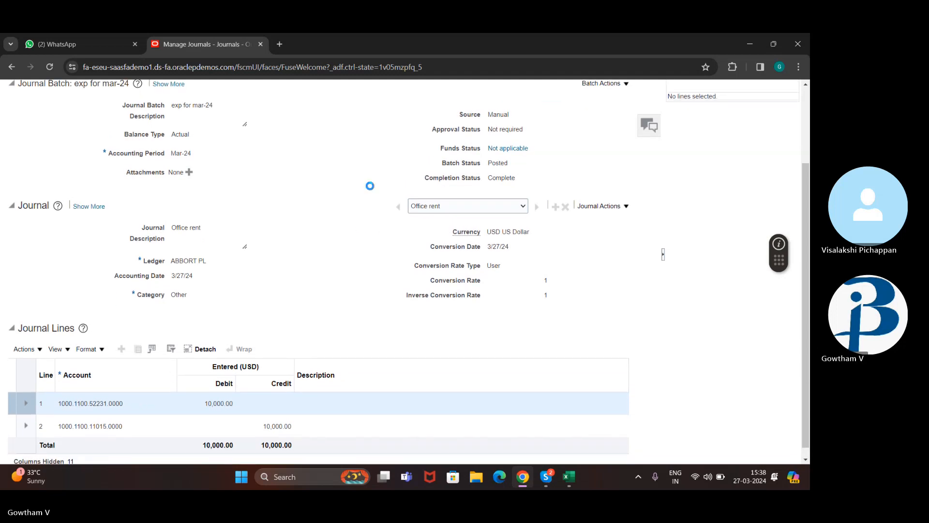
{"action": "scroll", "coordinate": [375, 168], "scroll_direction": "up", "scroll_amount": 1}
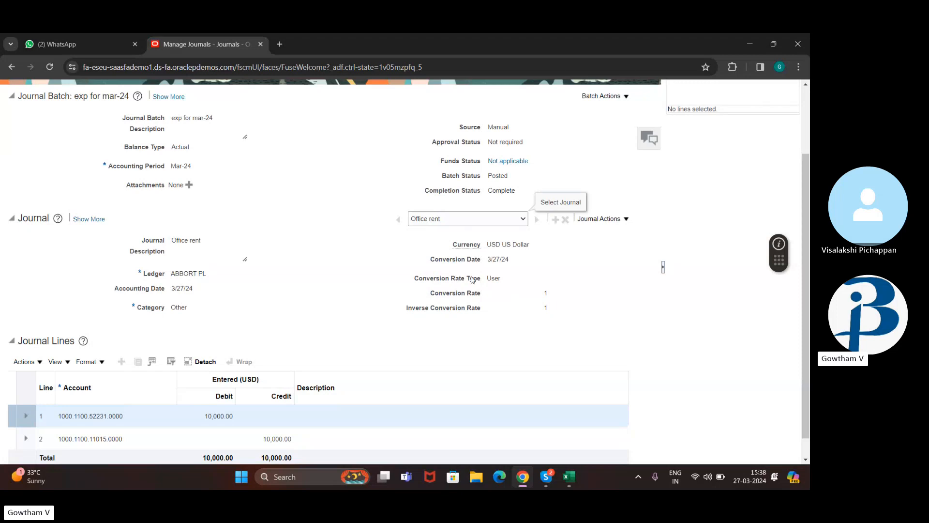
{"action": "scroll", "coordinate": [534, 261], "scroll_direction": "up", "scroll_amount": 2}
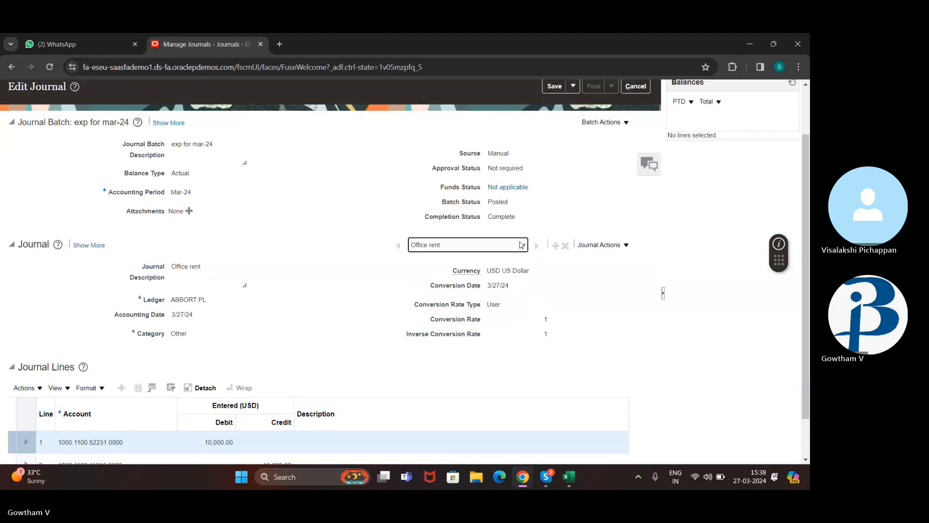
{"action": "left_click", "coordinate": [521, 245]}
{"action": "left_click", "coordinate": [566, 314]}
{"action": "scroll", "coordinate": [571, 319], "scroll_direction": "up", "scroll_amount": 5}
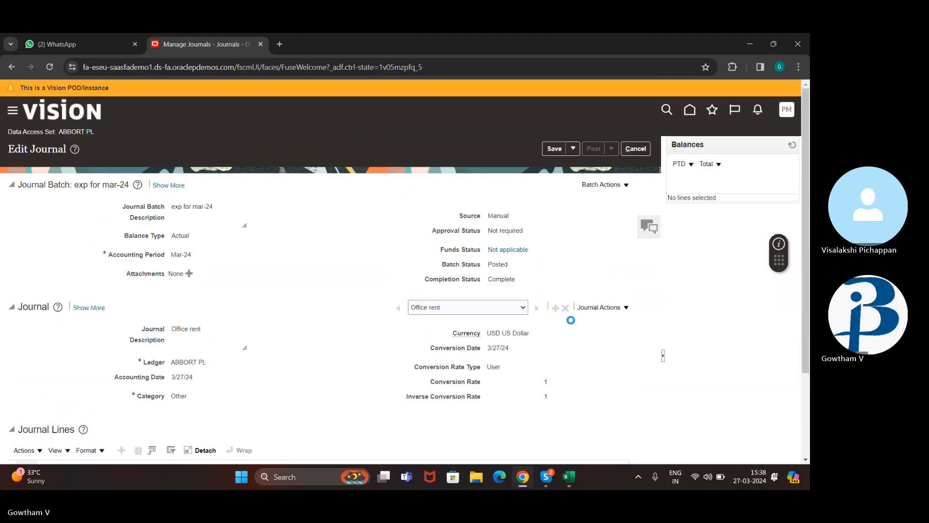
Leave the Office rent journal and return to the home page
{"action": "left_click", "coordinate": [638, 149]}
{"action": "left_click", "coordinate": [555, 149]}
{"action": "left_click", "coordinate": [694, 108]}
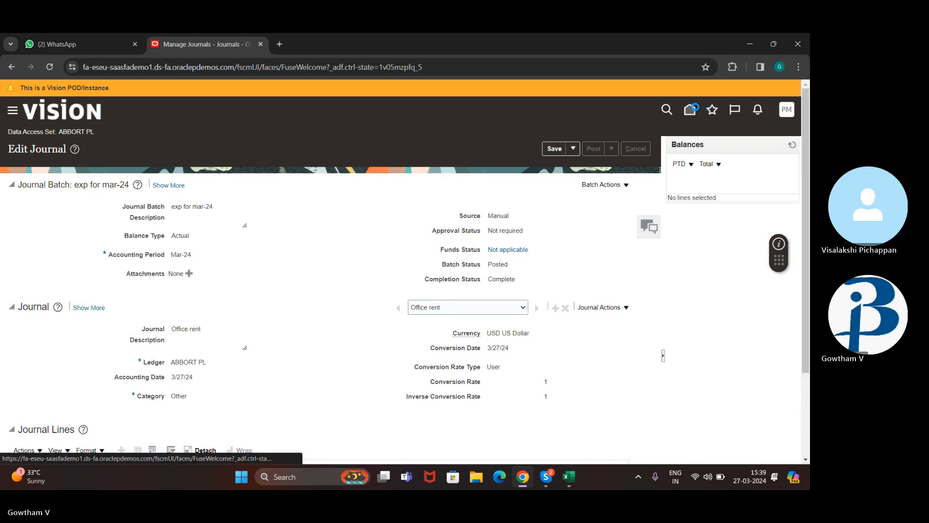